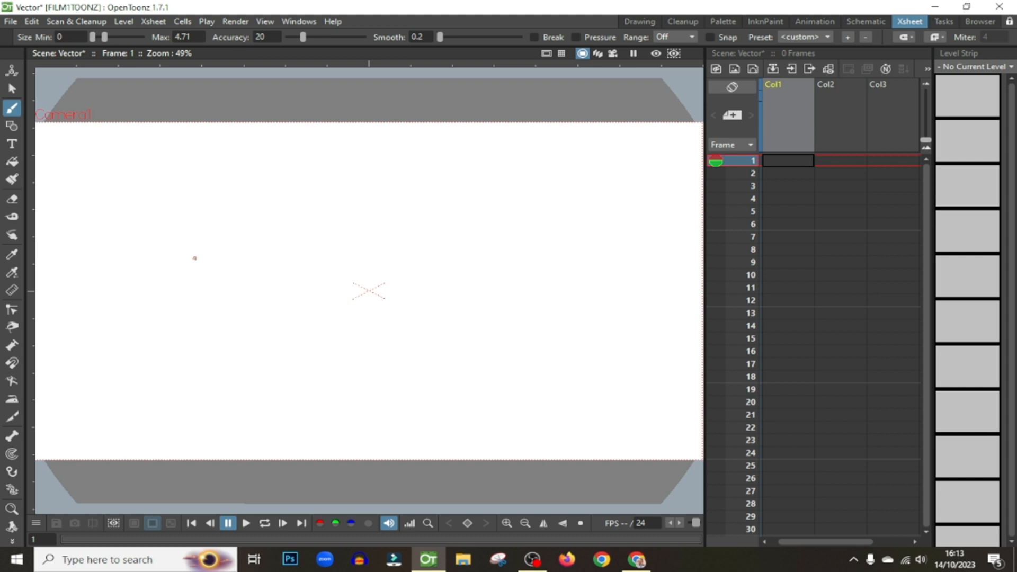
# - Draw a closed dome-shaped outline in frame 1 of Col1 with the Brush tool
pyautogui.moveTo(189, 313); pyautogui.dragTo(192, 313)
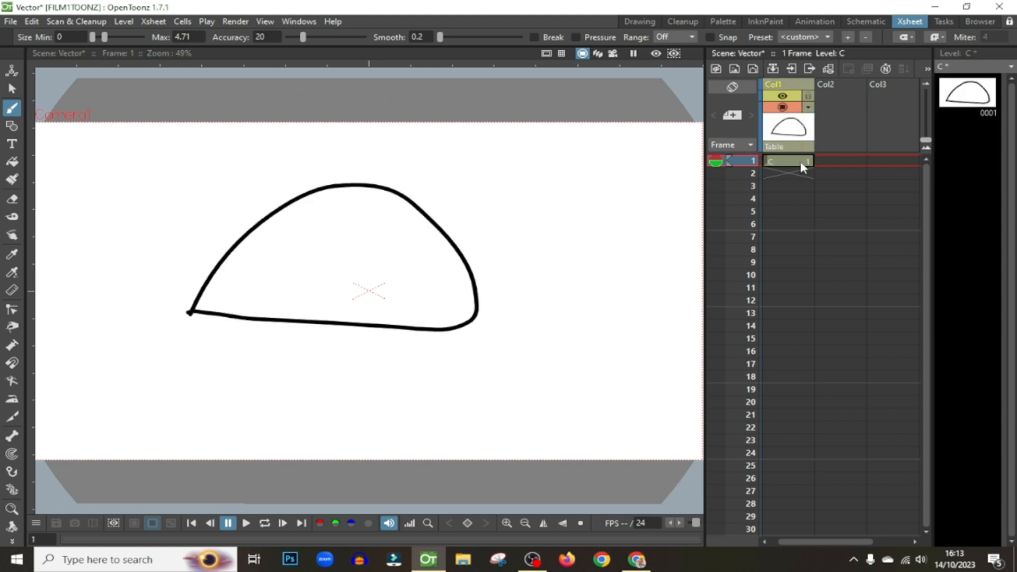
pyautogui.click(789, 90)
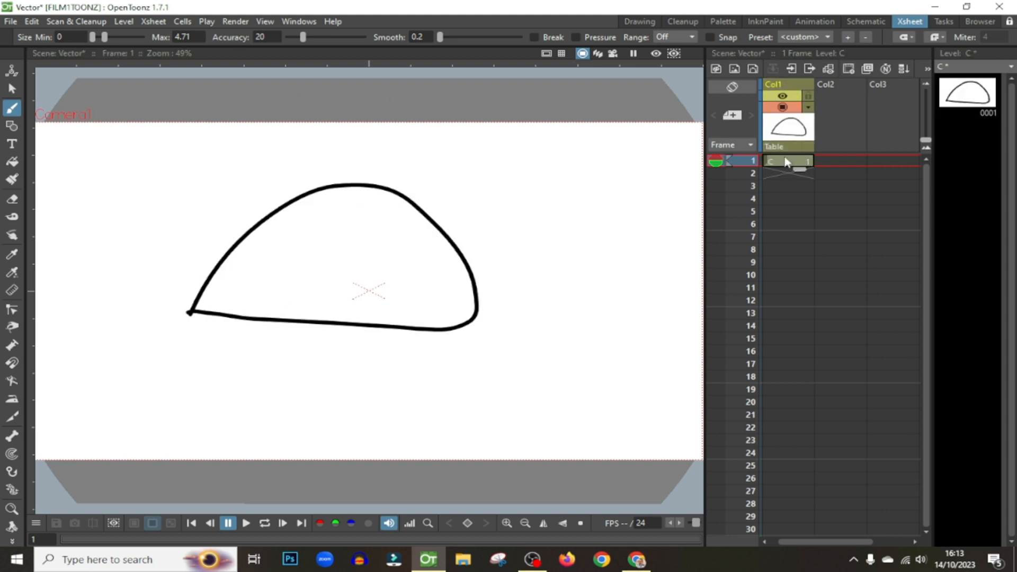
pyautogui.click(787, 85)
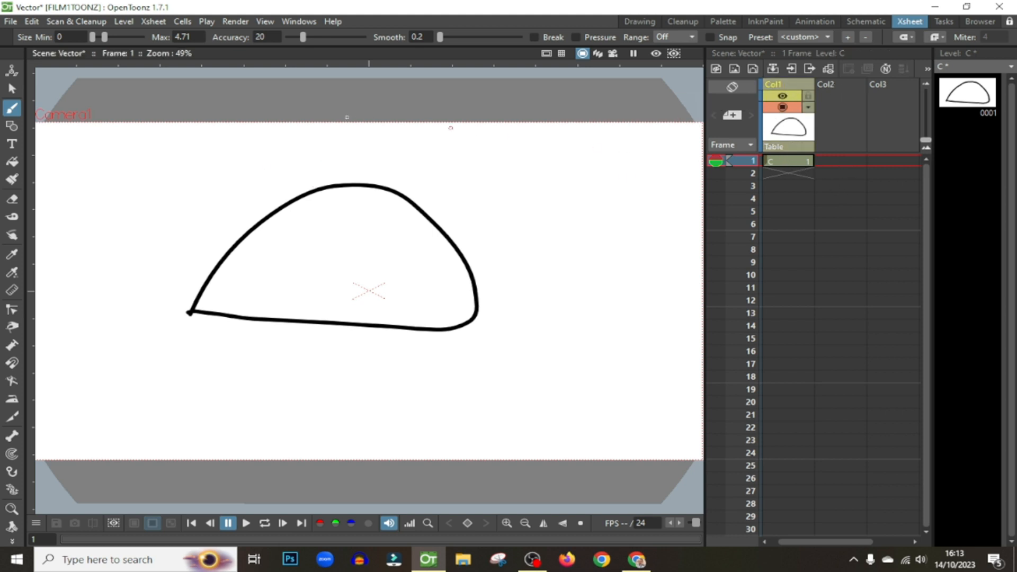
# - Examine the Default Level Type setting in the Drawing preferences
pyautogui.click(11, 23)
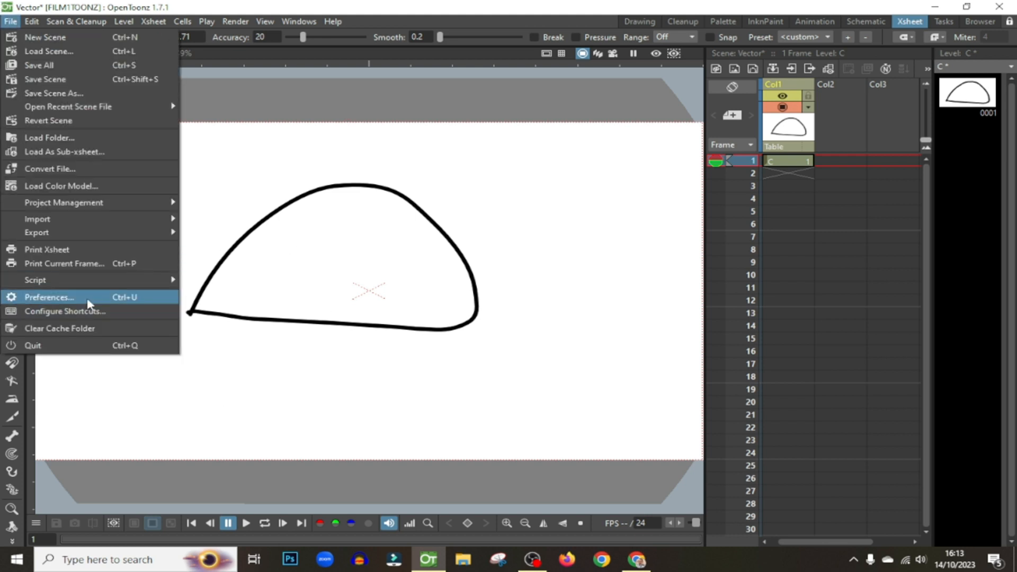
pyautogui.click(63, 300)
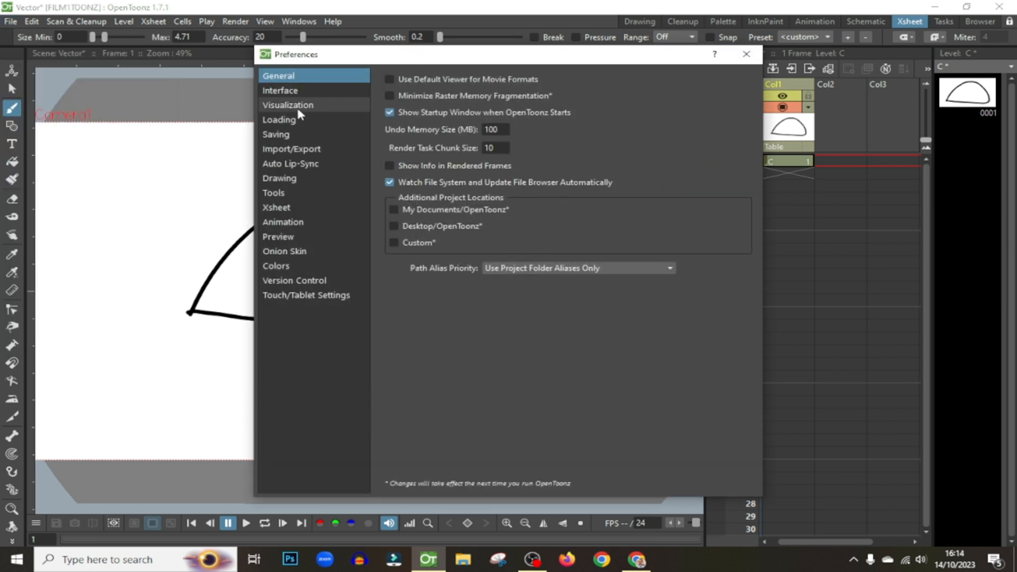
pyautogui.click(284, 180)
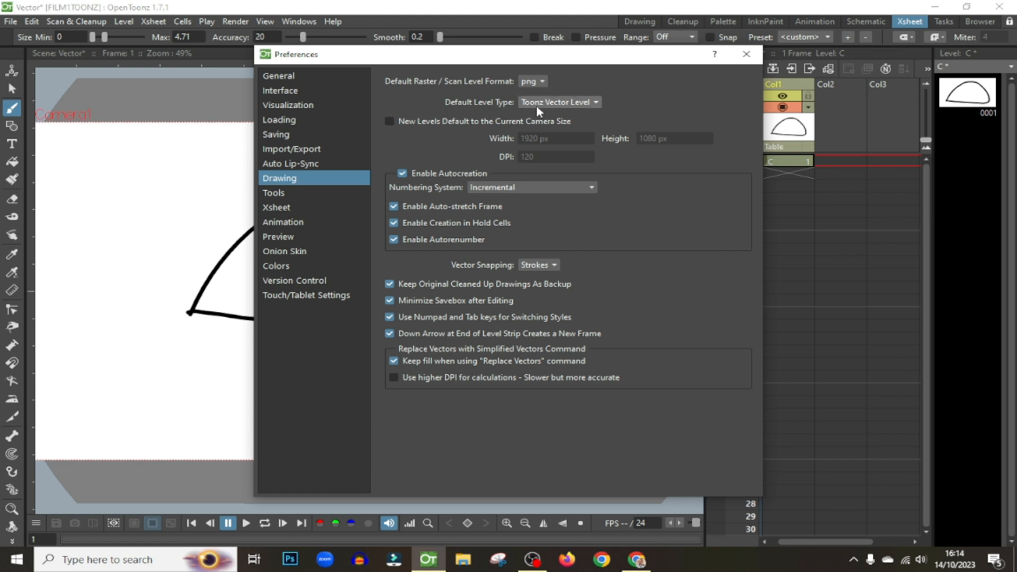
pyautogui.click(564, 106)
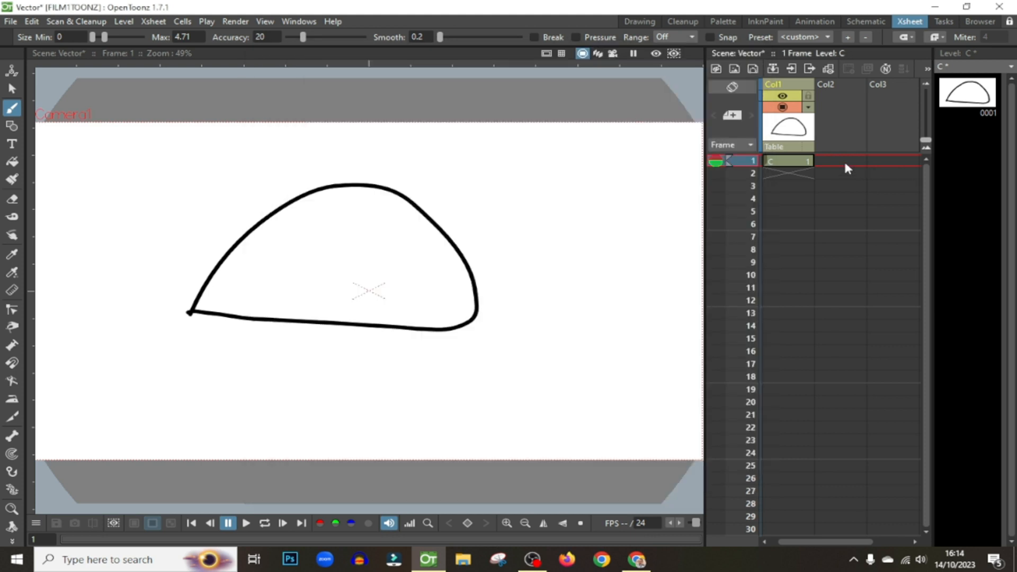
# - Draw a self-overlapping freehand loop beside the dome in frame 1 of Col2
pyautogui.click(844, 161)
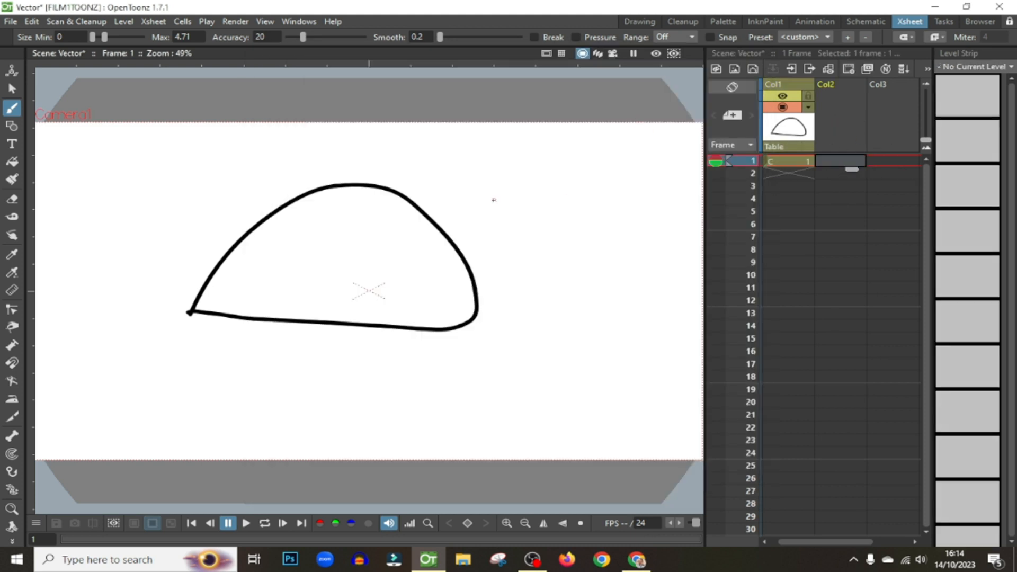
pyautogui.moveTo(553, 263)
pyautogui.mouseDown()
pyautogui.moveTo(573, 169)
pyautogui.moveTo(650, 218)
pyautogui.moveTo(641, 273)
pyautogui.moveTo(585, 273)
pyautogui.moveTo(560, 204)
pyautogui.moveTo(509, 212)
pyautogui.moveTo(554, 261)
pyautogui.mouseUp()
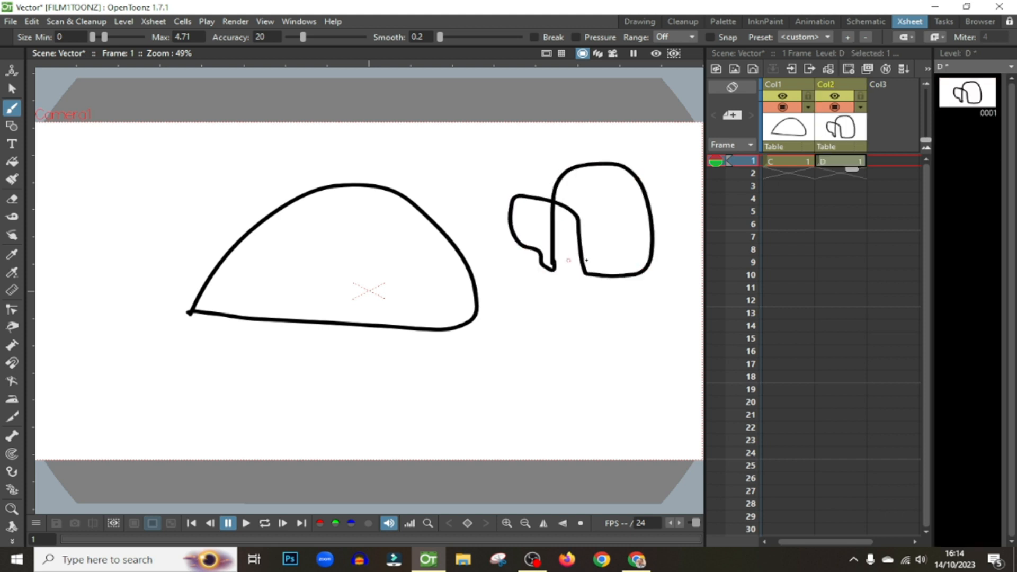
pyautogui.click(842, 87)
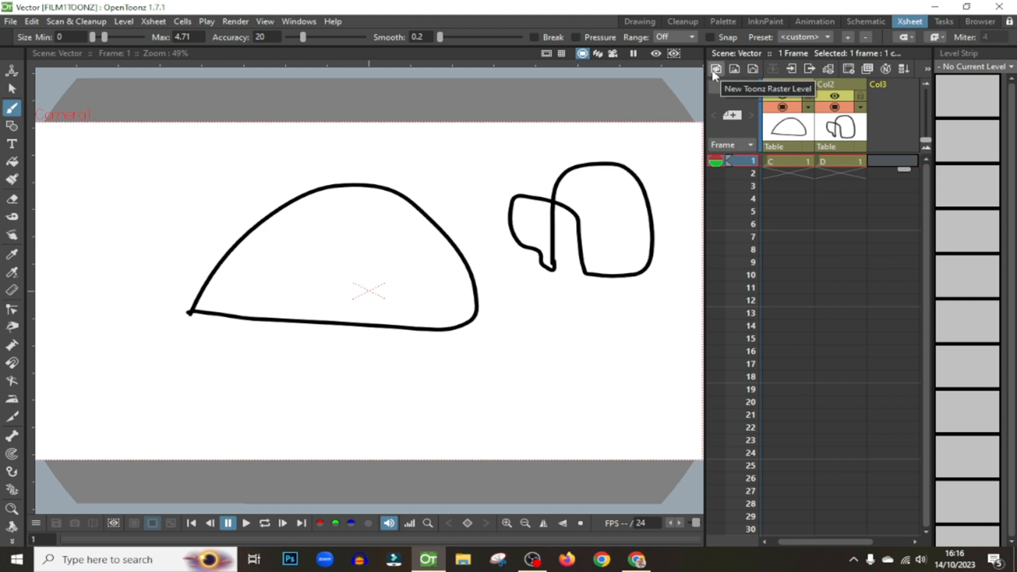
# - Create a Toonz Raster Level named E in frame 1 of Col3 and draw a small rectangle below the loops
pyautogui.rightClick(888, 165)
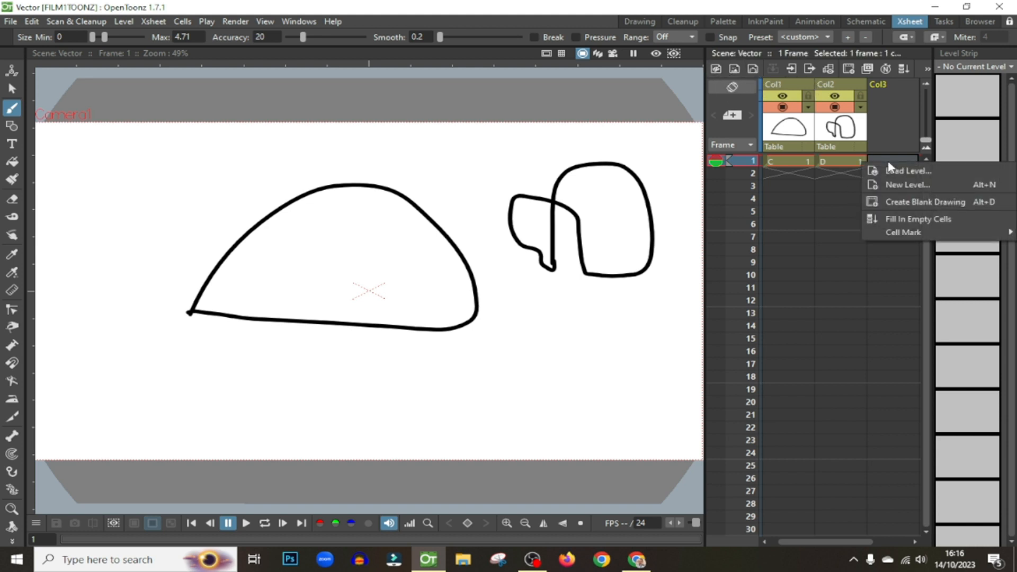
pyautogui.click(906, 184)
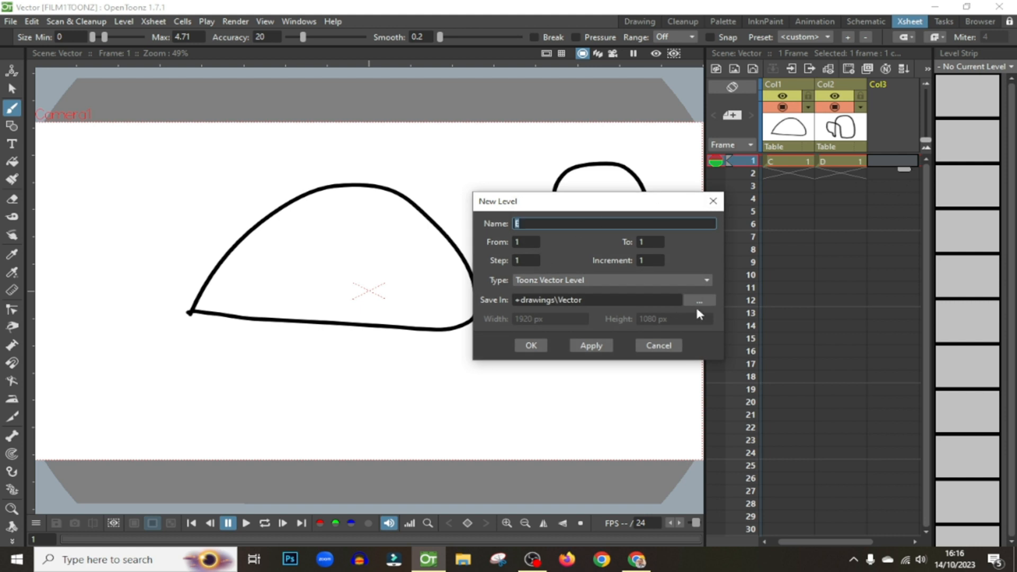
pyautogui.click(526, 286)
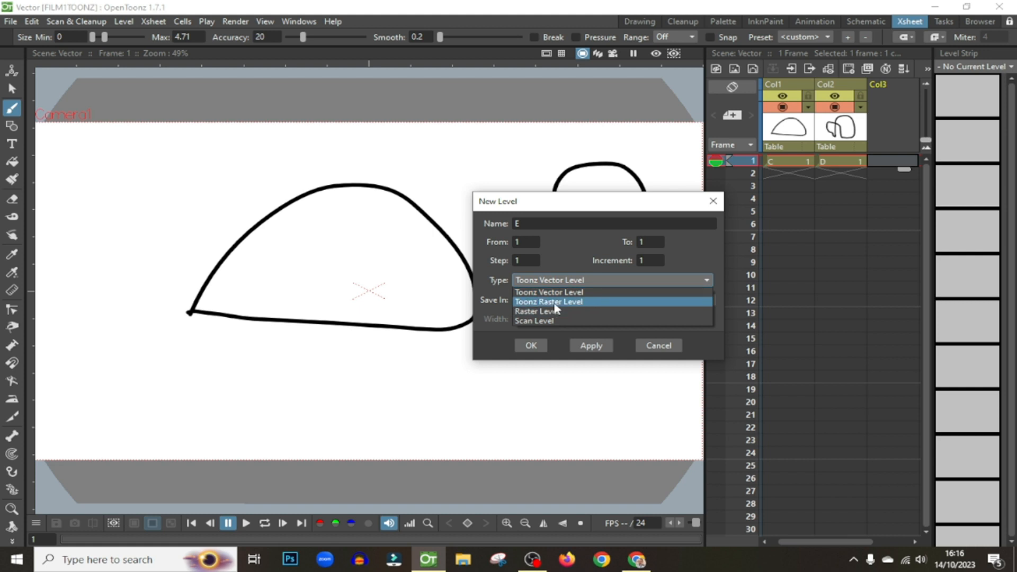
pyautogui.click(556, 302)
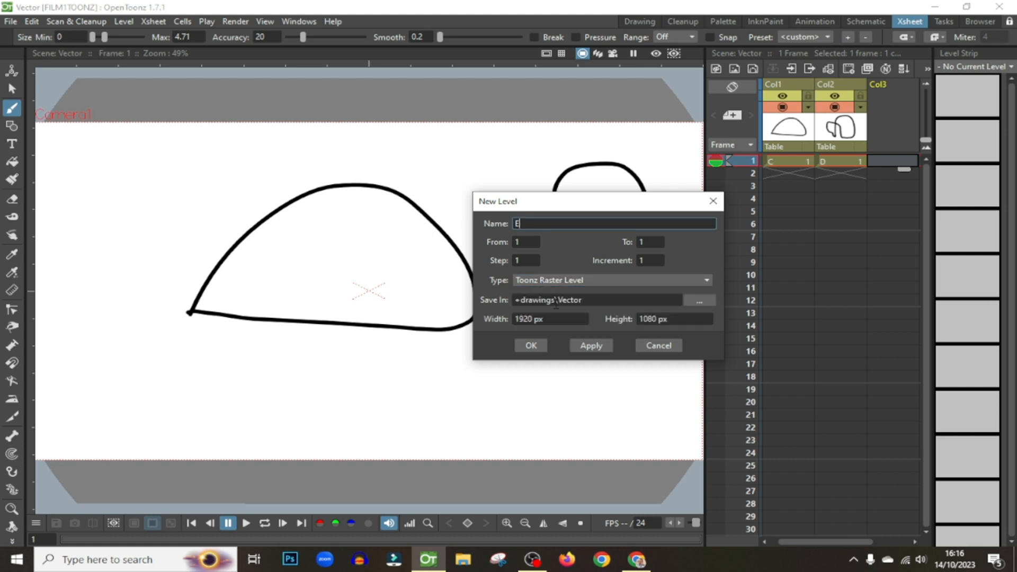
pyautogui.click(538, 347)
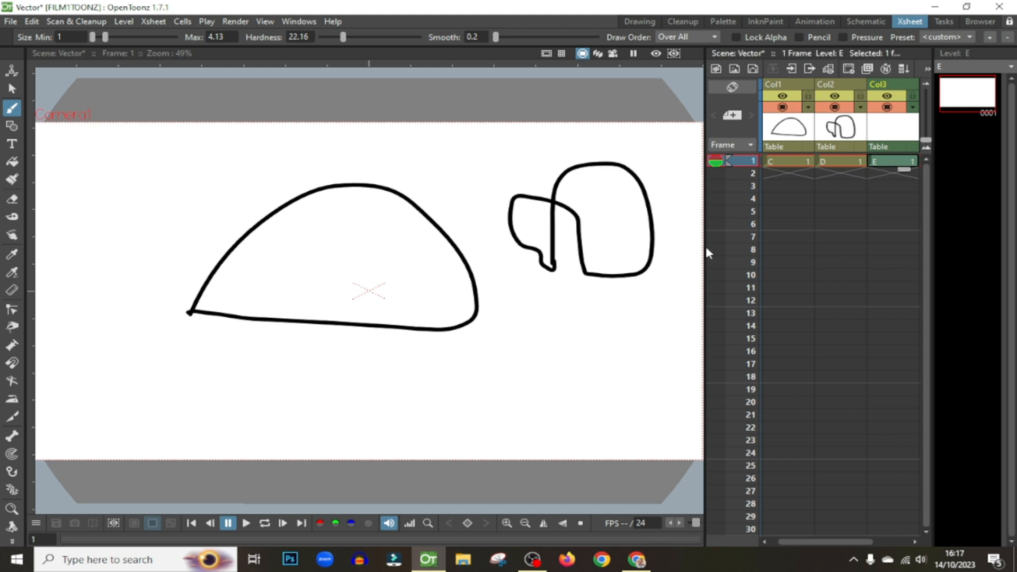
pyautogui.moveTo(502, 328)
pyautogui.mouseDown()
pyautogui.moveTo(499, 416)
pyautogui.moveTo(652, 405)
pyautogui.moveTo(645, 319)
pyautogui.moveTo(507, 323)
pyautogui.mouseUp()
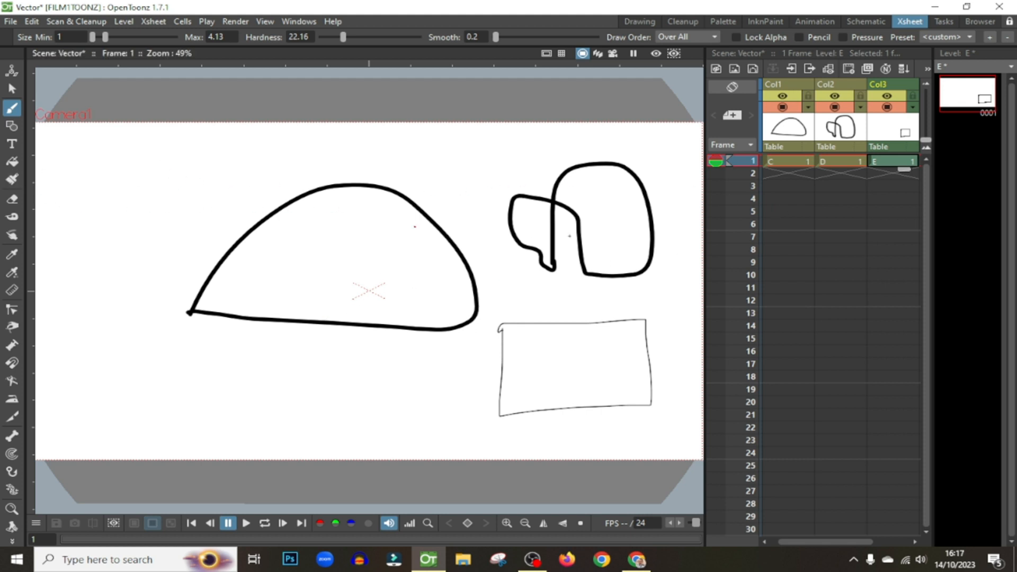
# - Reshape the Col1 dome into a long rounded shape by pulling its left-side curve handles outward with the Control Point Editor
pyautogui.click(800, 162)
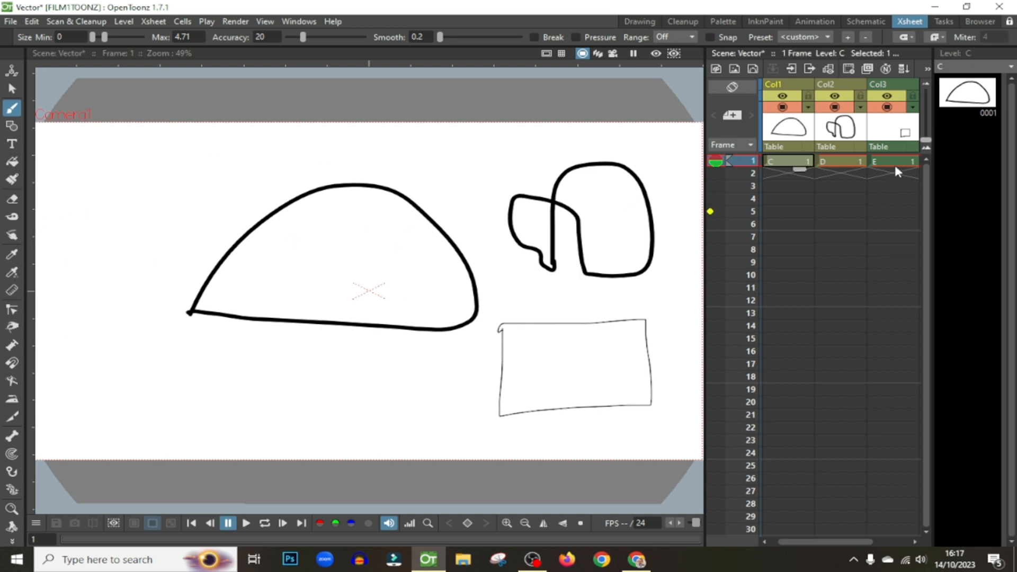
pyautogui.click(12, 310)
pyautogui.click(225, 259)
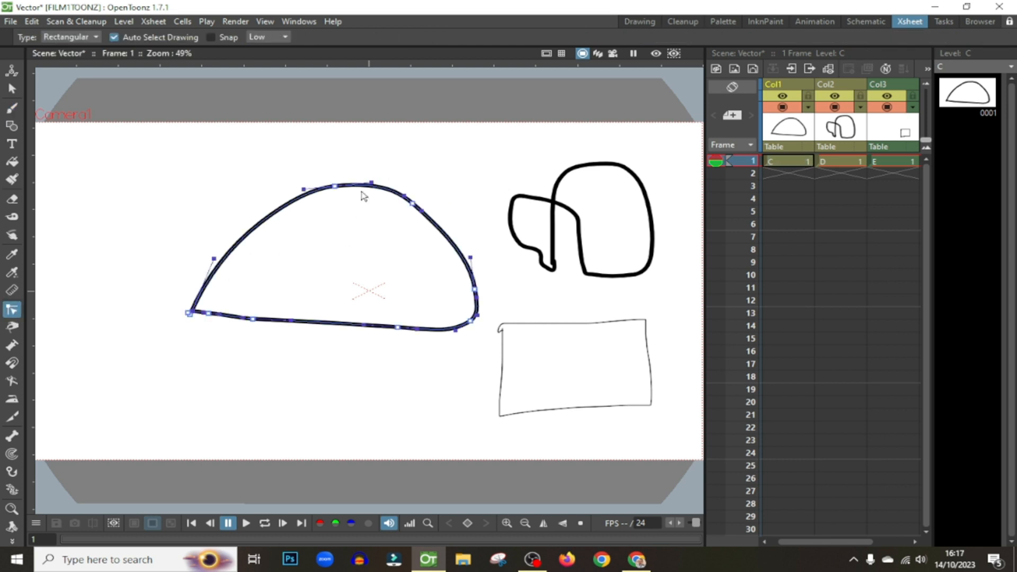
pyautogui.moveTo(306, 191)
pyautogui.mouseDown()
pyautogui.moveTo(135, 203)
pyautogui.moveTo(79, 177)
pyautogui.mouseUp()
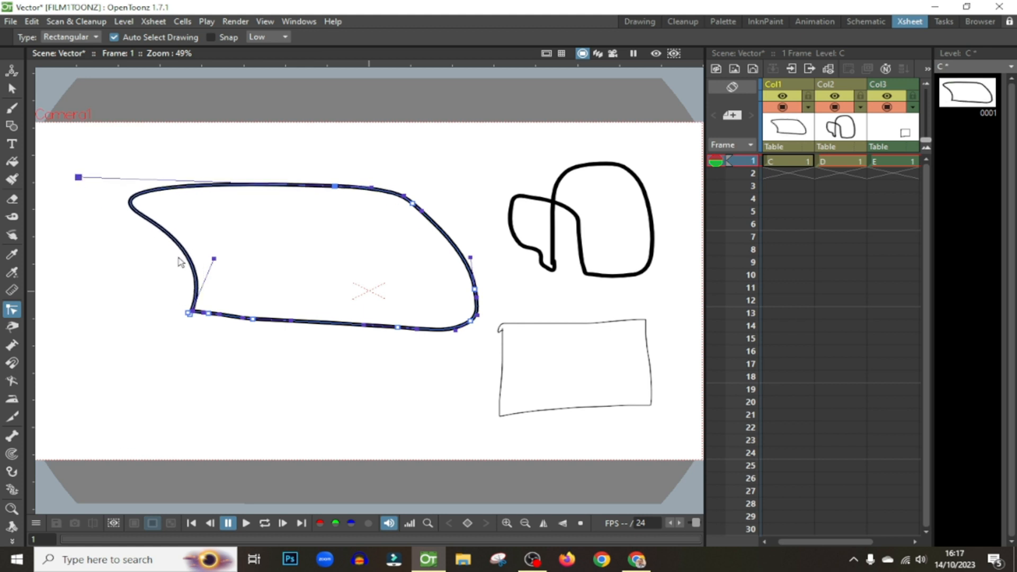
pyautogui.moveTo(214, 259)
pyautogui.mouseDown()
pyautogui.moveTo(118, 265)
pyautogui.moveTo(84, 304)
pyautogui.mouseUp()
pyautogui.moveTo(182, 317); pyautogui.dragTo(146, 302)
# - Reshape the Col2 drawing by moving its upper-left control point upward and the crossing curve to the right
pyautogui.click(550, 270)
pyautogui.moveTo(535, 198); pyautogui.dragTo(536, 150)
pyautogui.moveTo(552, 223); pyautogui.dragTo(587, 221)
# - Delete the control points along the left side of the Col2 shape to leave a narrow straight-edged spike
pyautogui.click(537, 252)
pyautogui.press('Delete')
pyautogui.click(543, 265)
pyautogui.press('Delete')
pyautogui.click(520, 244)
pyautogui.press('Delete')
pyautogui.click(512, 208)
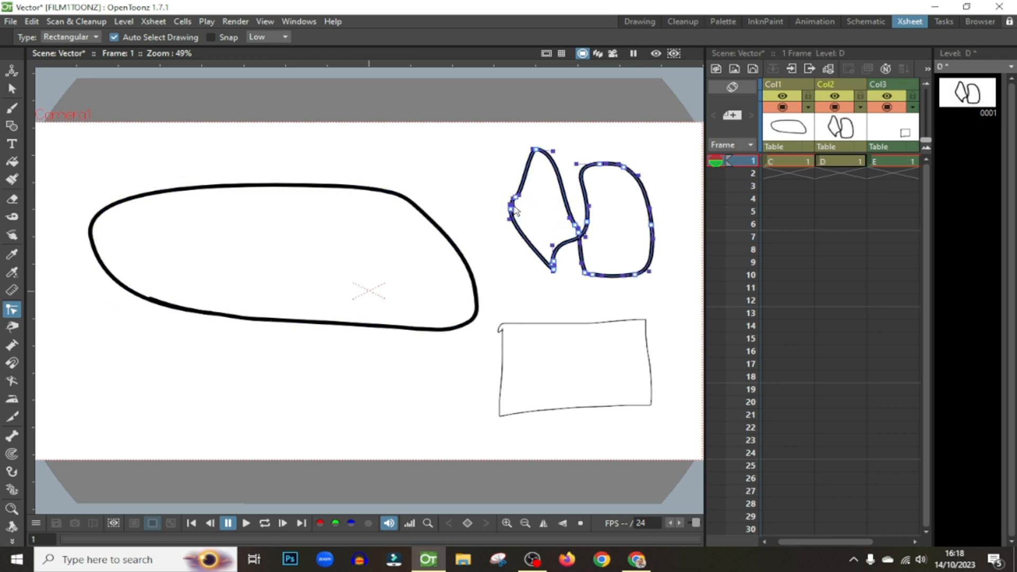
pyautogui.press('Delete')
pyautogui.click(516, 198)
pyautogui.rightClick(544, 218)
pyautogui.press('Escape')
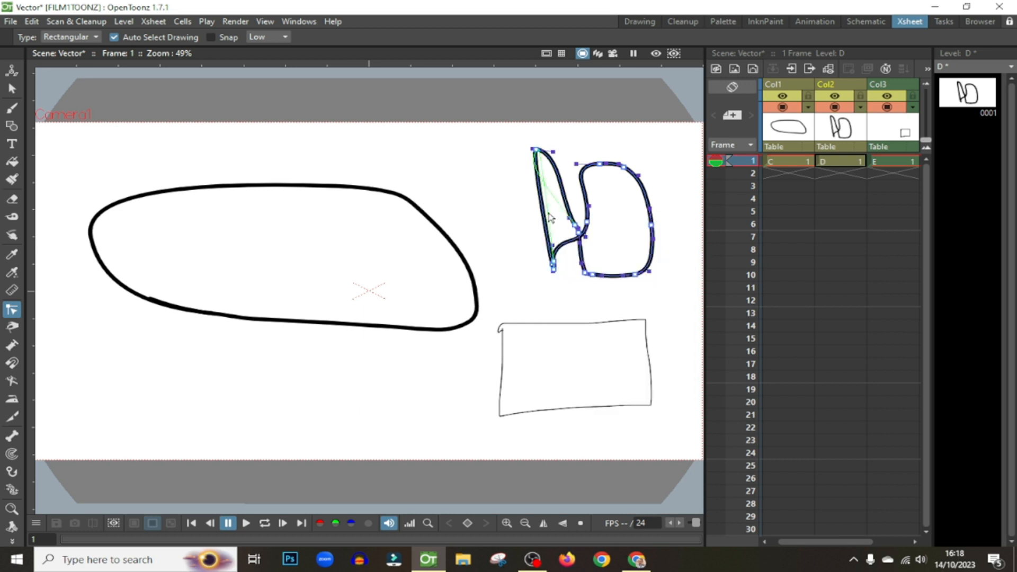
pyautogui.rightClick(546, 222)
pyautogui.press('Escape')
# - Reshape the right loop of the Col2 drawing into a rounder outline by adjusting its upper and lower control points
pyautogui.moveTo(604, 169)
pyautogui.mouseDown()
pyautogui.moveTo(588, 276)
pyautogui.moveTo(632, 233)
pyautogui.moveTo(622, 158)
pyautogui.moveTo(629, 167)
pyautogui.moveTo(586, 167)
pyautogui.mouseUp()
pyautogui.moveTo(634, 274); pyautogui.dragTo(630, 269)
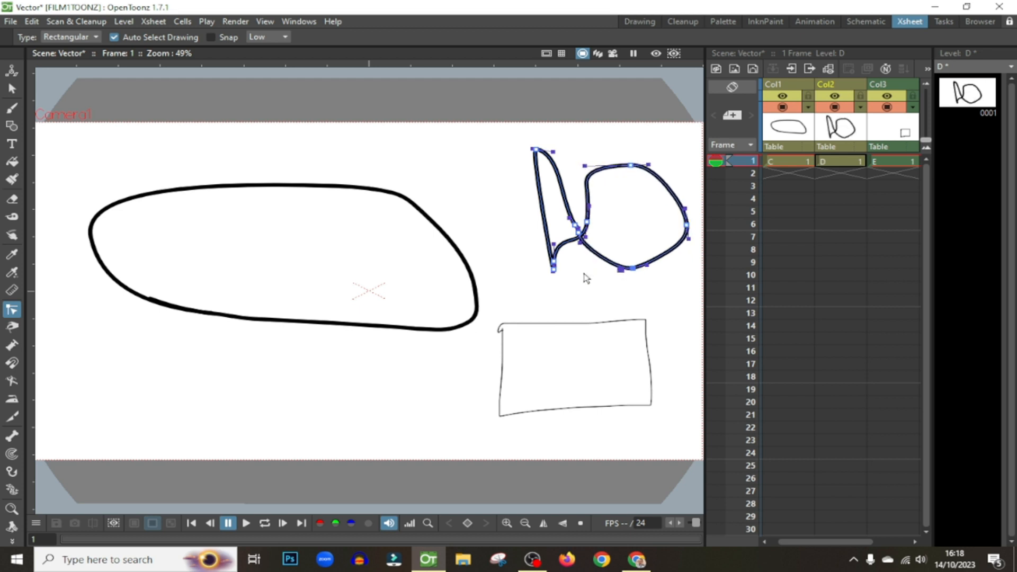
pyautogui.click(662, 290)
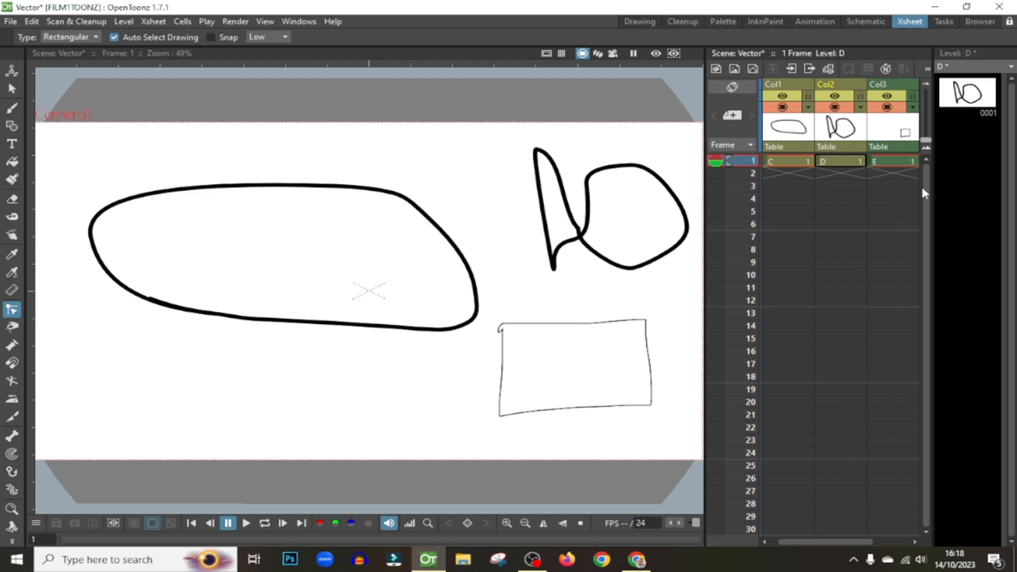
# - Try to edit the raster rectangle in Col3 with the Control Point Editor
pyautogui.click(893, 161)
pyautogui.click(555, 328)
pyautogui.click(508, 292)
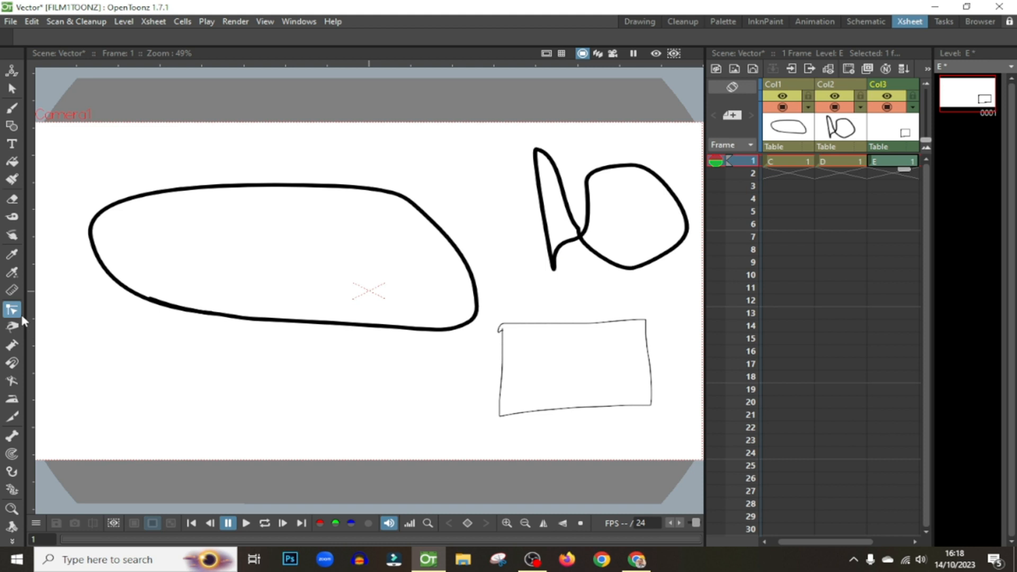
pyautogui.click(594, 334)
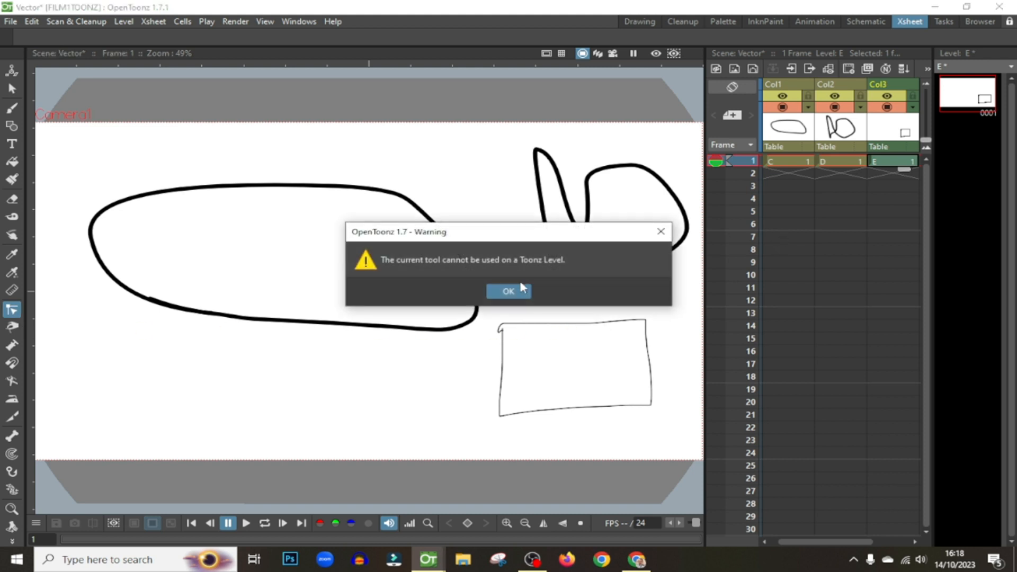
pyautogui.click(509, 292)
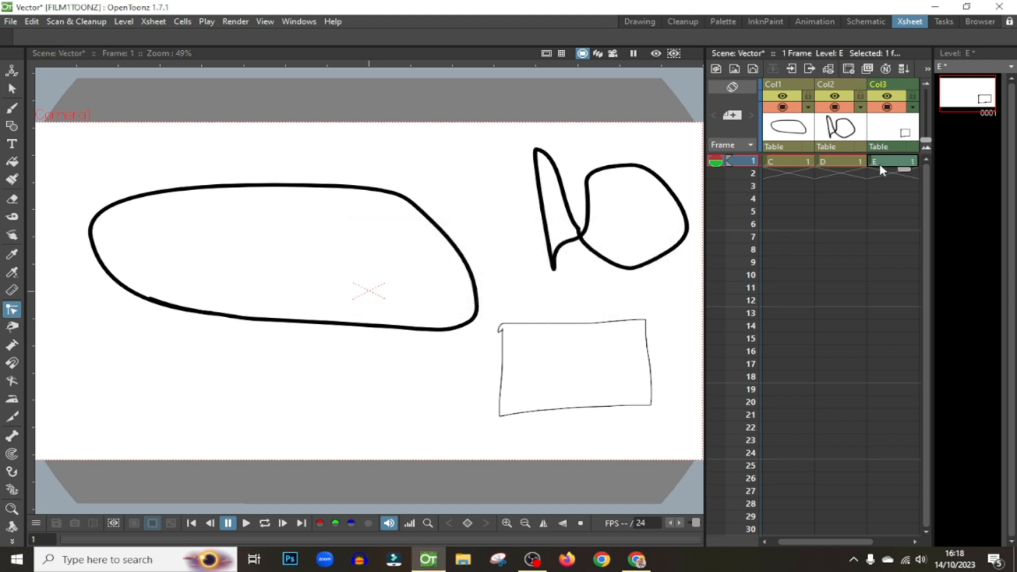
# - Erase the raster rectangle's upper-left corner and redraw it as an inward notch with the Brush
pyautogui.click(12, 200)
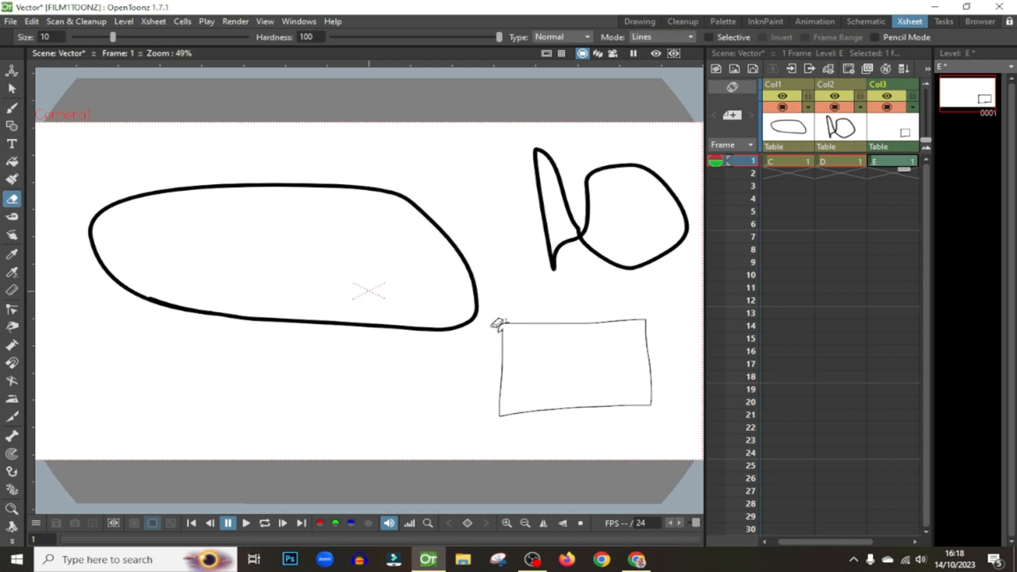
pyautogui.scroll(2, 503, 326)
pyautogui.scroll(2, 521, 336)
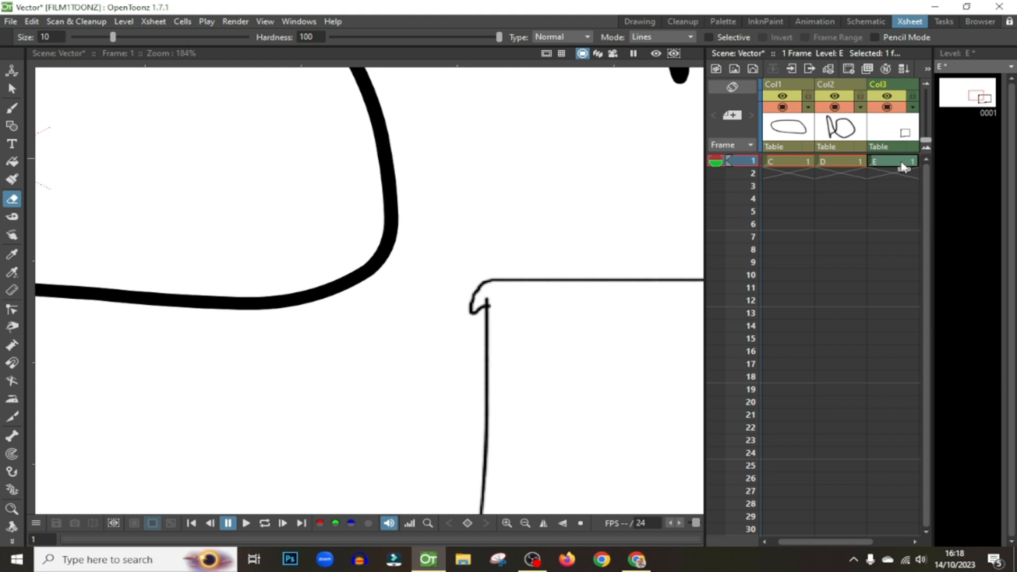
pyautogui.moveTo(470, 284)
pyautogui.mouseDown()
pyautogui.moveTo(471, 313)
pyautogui.moveTo(486, 311)
pyautogui.moveTo(491, 296)
pyautogui.moveTo(488, 322)
pyautogui.moveTo(488, 286)
pyautogui.moveTo(547, 280)
pyautogui.moveTo(550, 337)
pyautogui.moveTo(492, 328)
pyautogui.mouseUp()
pyautogui.click(12, 108)
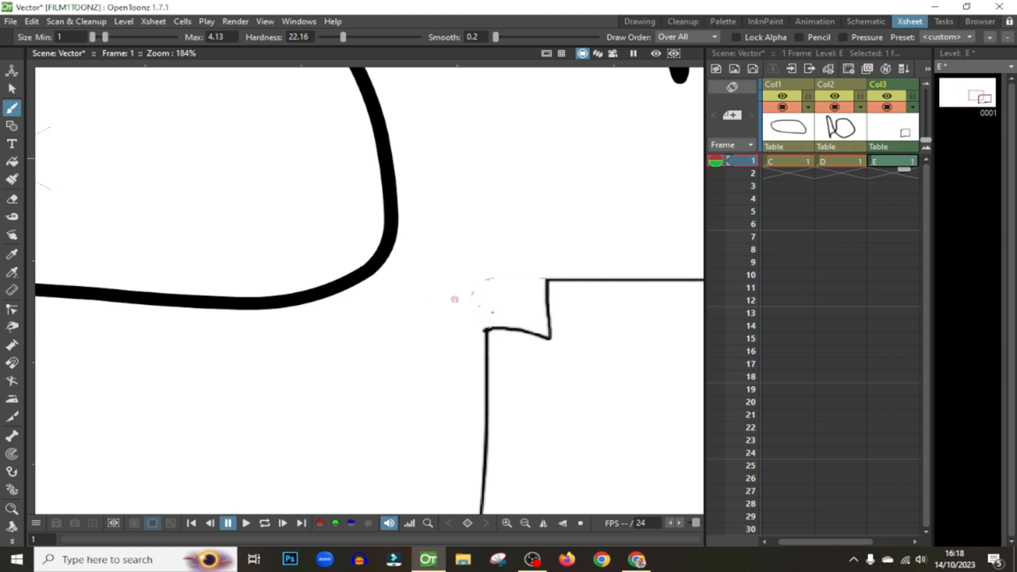
# - Erase the notch lines of the raster rectangle and redraw a wider curved notch with the Brush
pyautogui.click(12, 161)
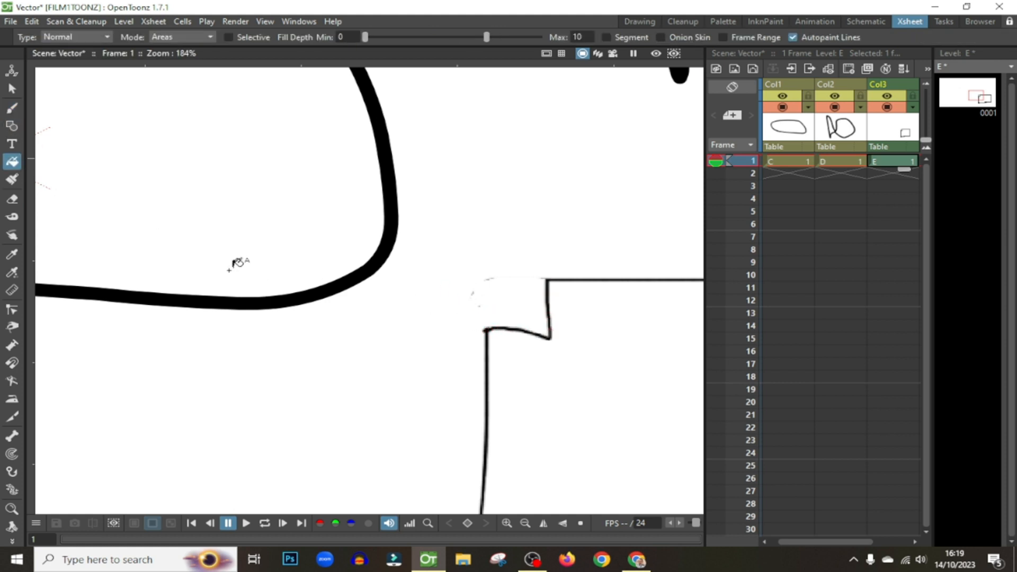
pyautogui.click(11, 198)
pyautogui.moveTo(481, 329)
pyautogui.mouseDown()
pyautogui.moveTo(502, 341)
pyautogui.moveTo(515, 323)
pyautogui.moveTo(546, 343)
pyautogui.moveTo(544, 268)
pyautogui.moveTo(546, 280)
pyautogui.moveTo(644, 279)
pyautogui.mouseUp()
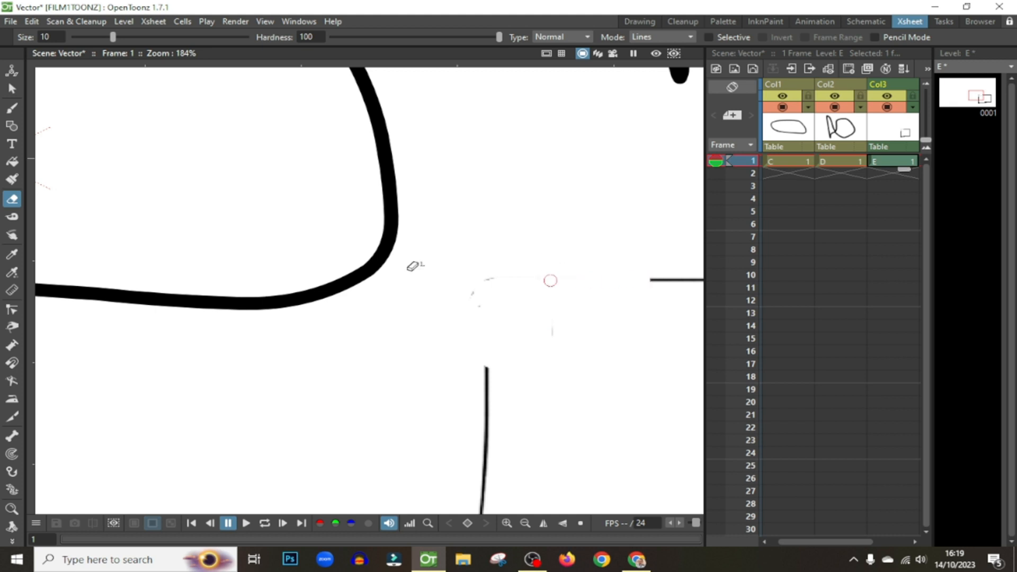
pyautogui.click(16, 109)
pyautogui.moveTo(651, 282)
pyautogui.mouseDown()
pyautogui.moveTo(647, 416)
pyautogui.moveTo(572, 394)
pyautogui.mouseUp()
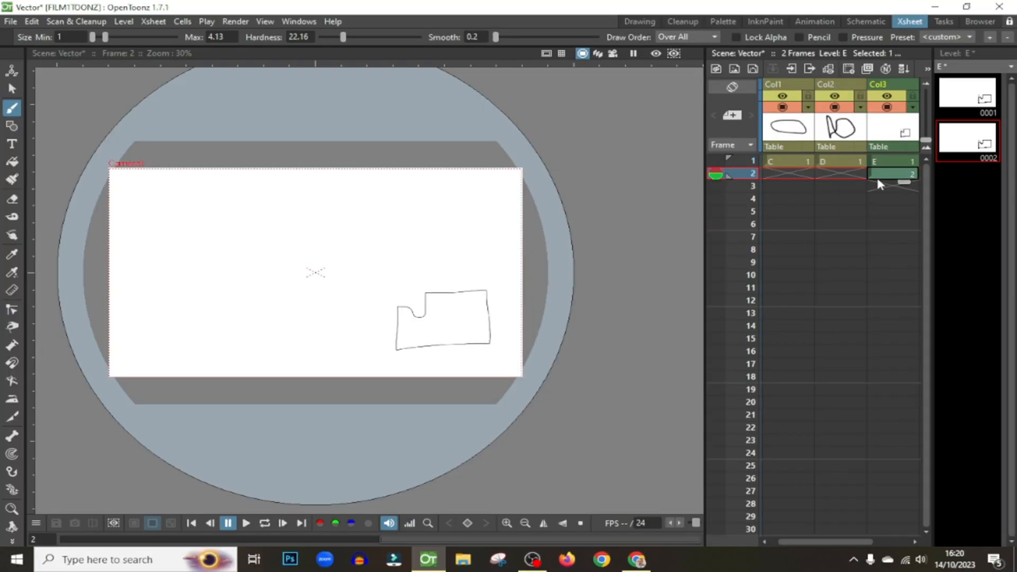
# - Compare the frame 1 drawings of levels E, D and C, finishing with the whole Col1 column selected
pyautogui.click(896, 162)
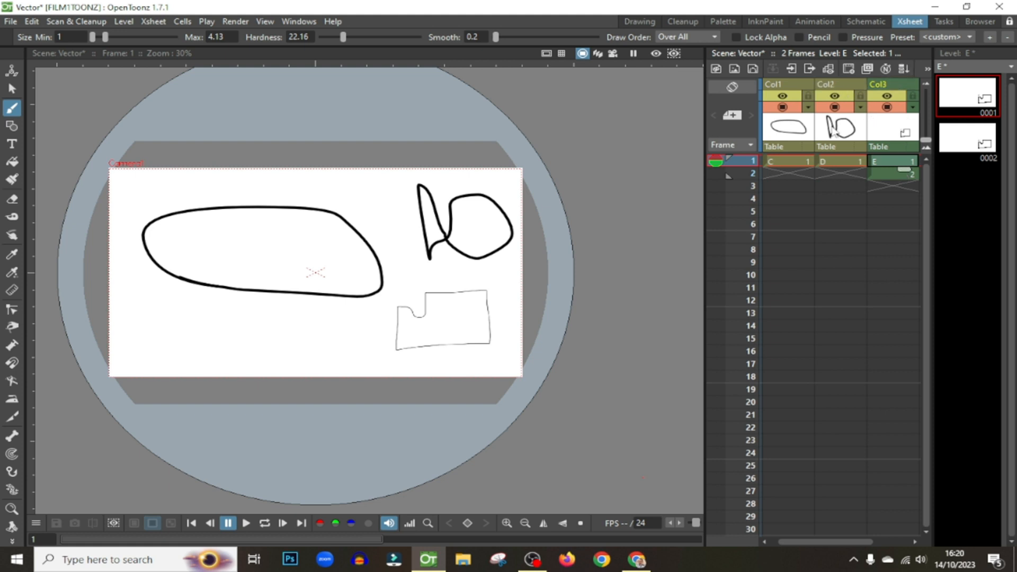
pyautogui.click(846, 162)
pyautogui.click(794, 166)
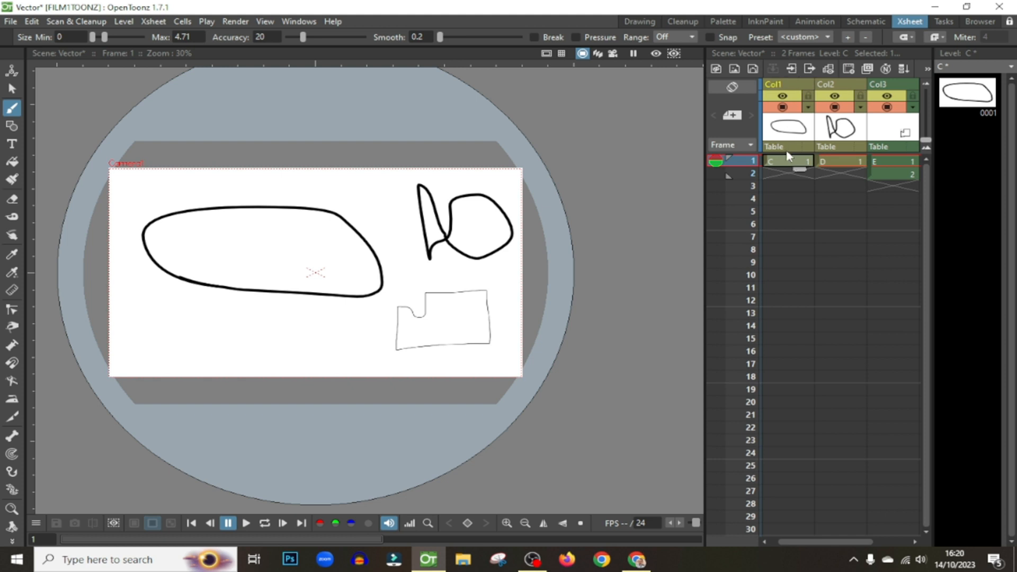
pyautogui.click(790, 84)
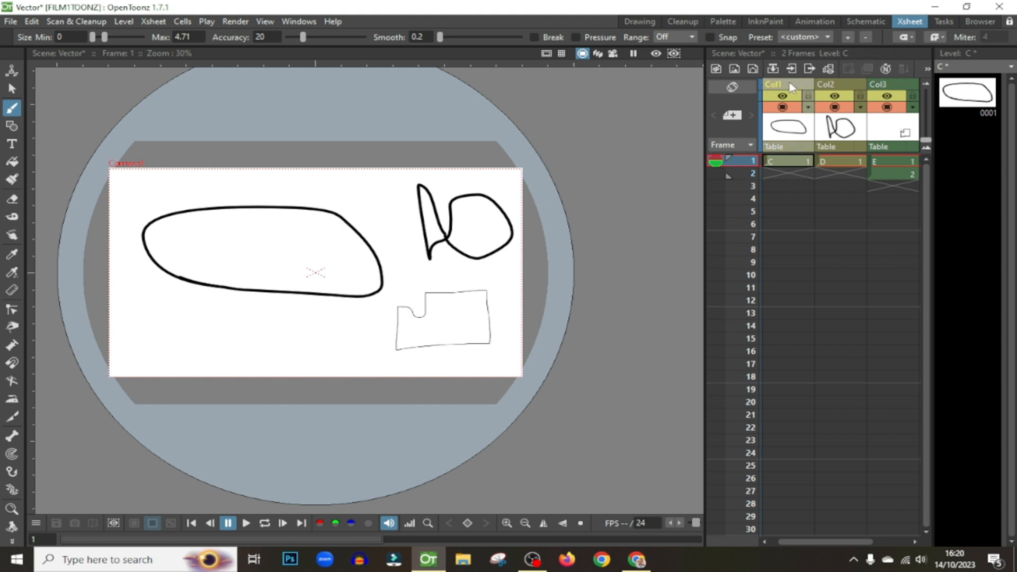
# - Duplicate the frame 1 drawing of vector level C into frame 2
pyautogui.click(791, 167)
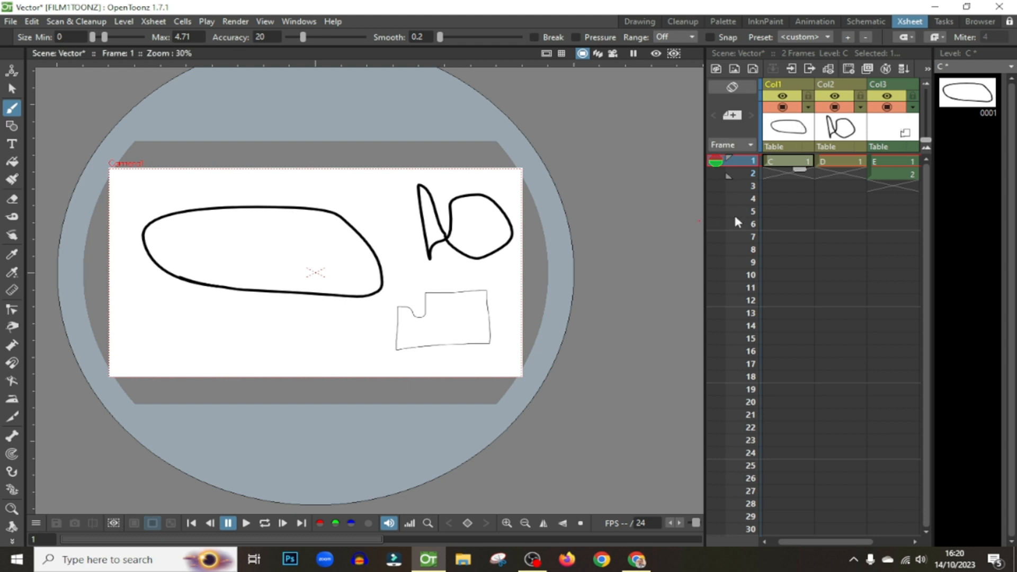
pyautogui.rightClick(774, 163)
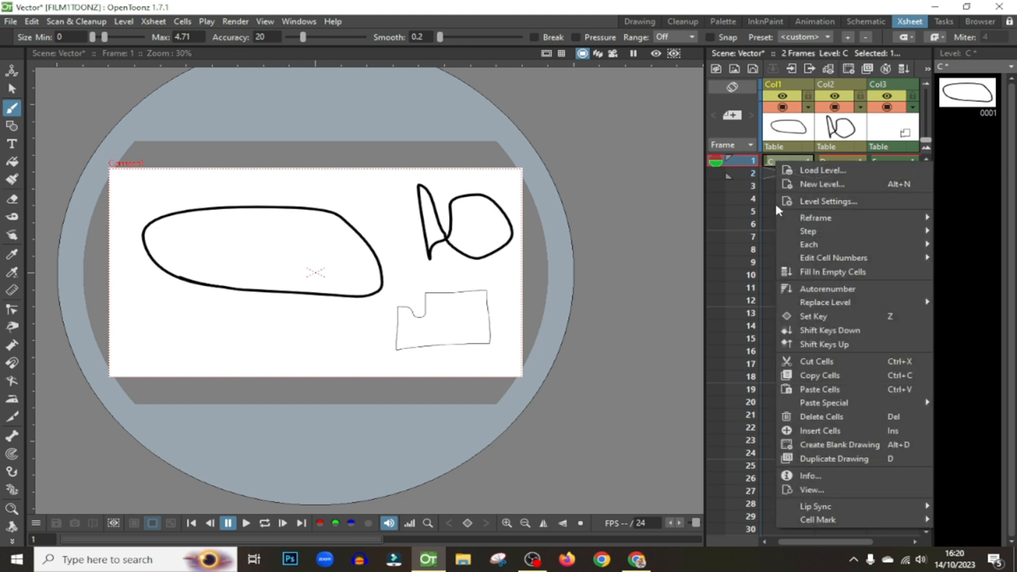
pyautogui.click(823, 459)
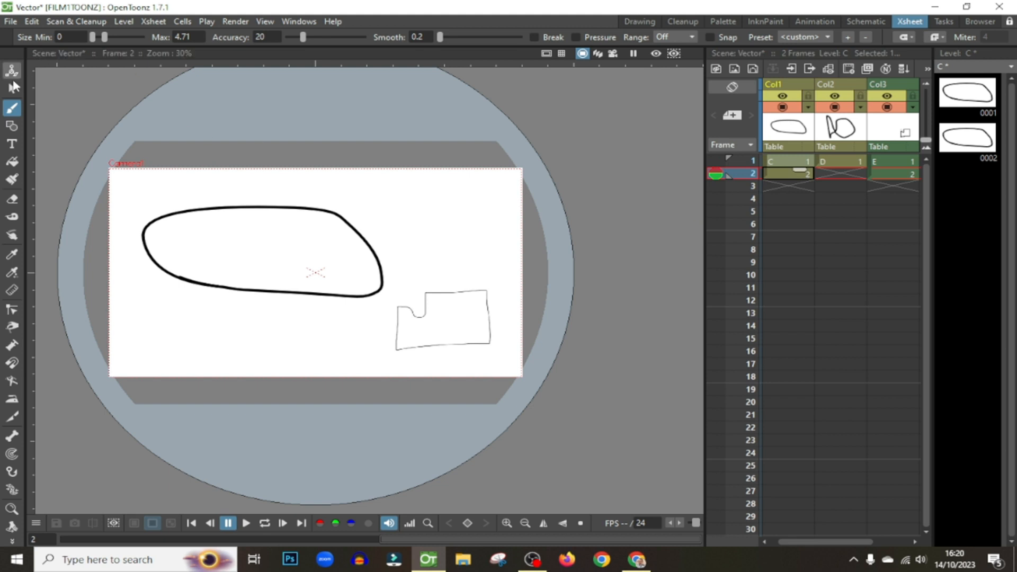
# - Squash level C's frame 2 shape vertically to about 71% with the Selection tool and move it lower on the canvas
pyautogui.click(12, 88)
pyautogui.click(294, 212)
pyautogui.moveTo(296, 210); pyautogui.dragTo(295, 232)
pyautogui.moveTo(291, 294); pyautogui.dragTo(284, 339)
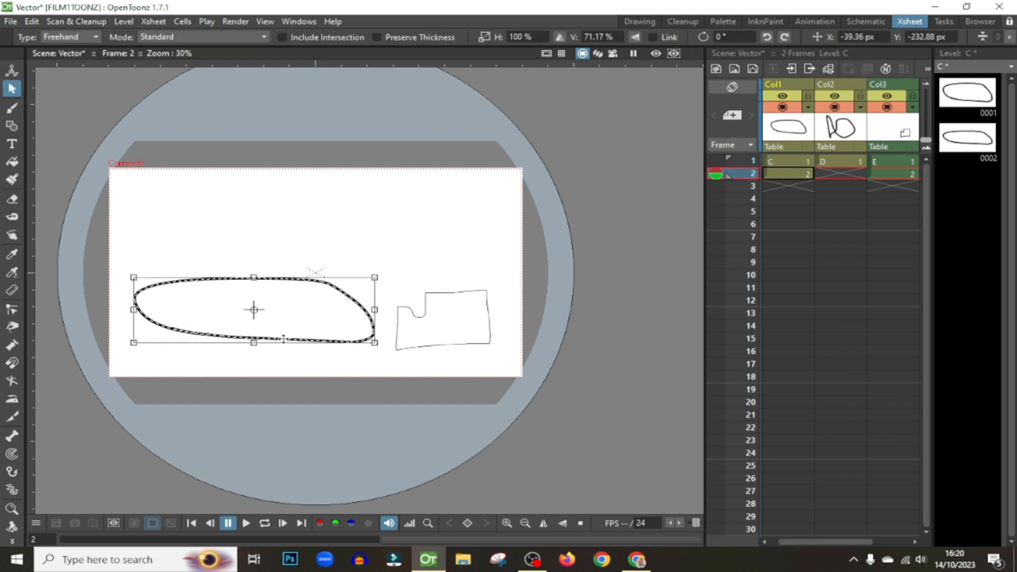
# - Reshape level C's frame 2 drawing with the Control Point Editor, bending its left end inward into a concave hook
pyautogui.click(788, 177)
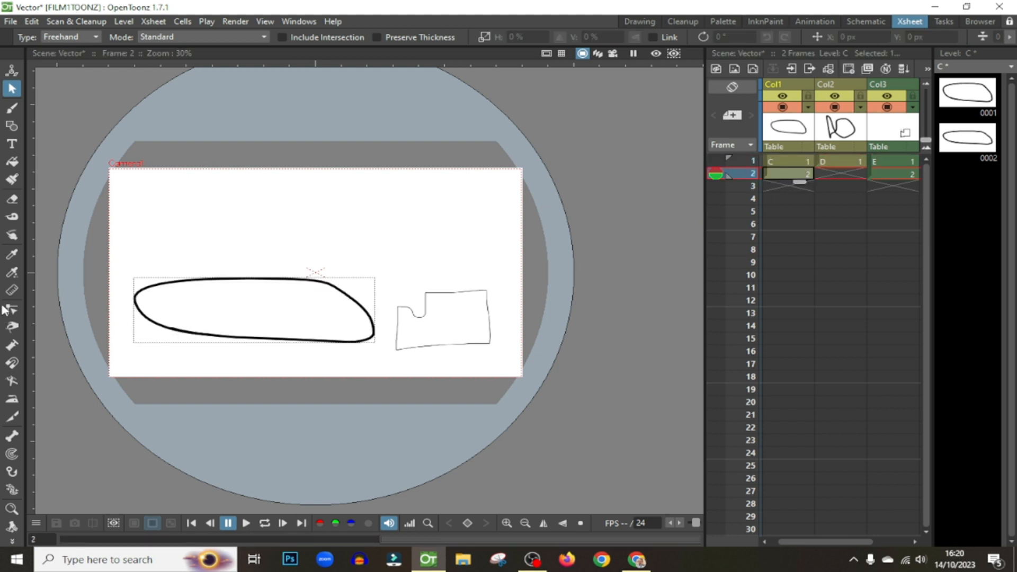
pyautogui.click(16, 314)
pyautogui.click(265, 281)
pyautogui.moveTo(283, 280); pyautogui.dragTo(246, 281)
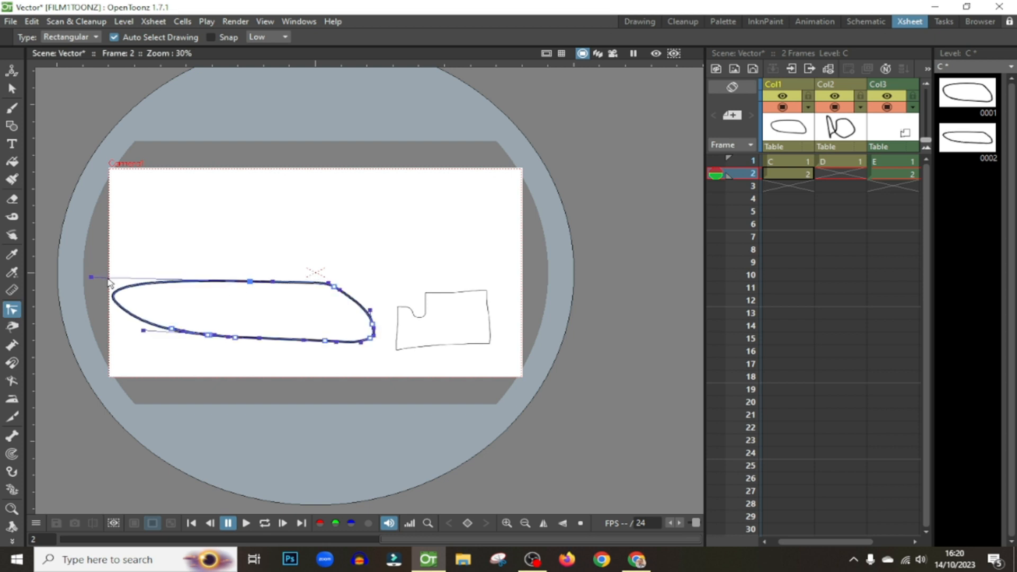
pyautogui.moveTo(91, 277)
pyautogui.mouseDown()
pyautogui.moveTo(177, 291)
pyautogui.moveTo(349, 288)
pyautogui.moveTo(338, 339)
pyautogui.moveTo(348, 315)
pyautogui.mouseUp()
pyautogui.click(568, 338)
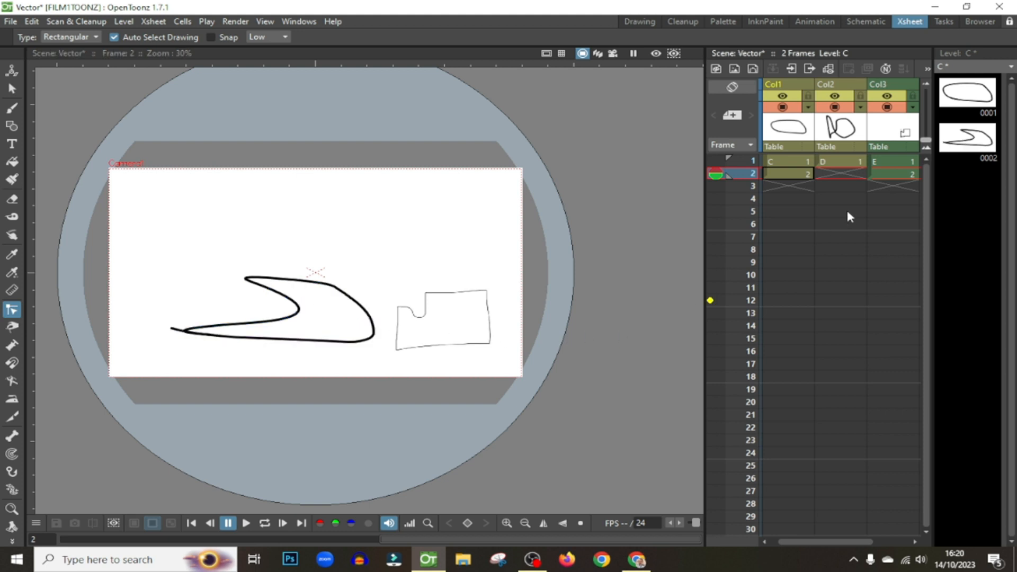
# - Duplicate the frame 2 drawing of raster level E into frame 3 and save the scene
pyautogui.click(899, 175)
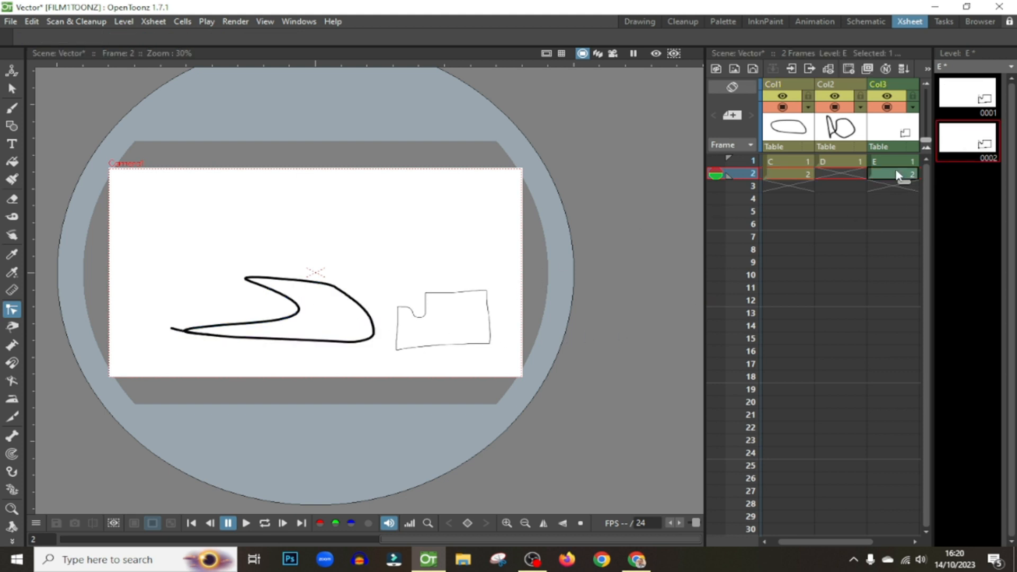
pyautogui.rightClick(899, 176)
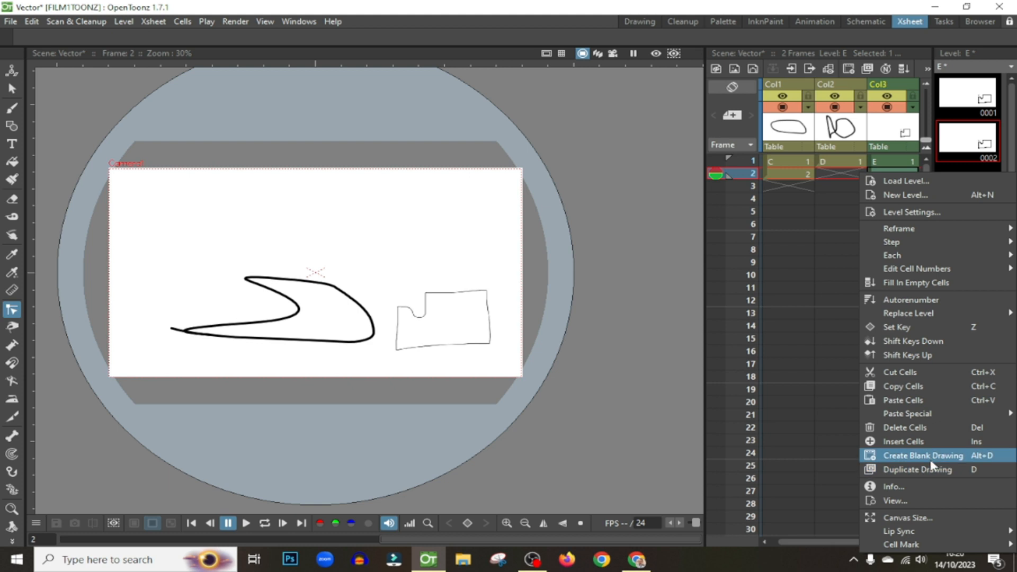
pyautogui.click(929, 474)
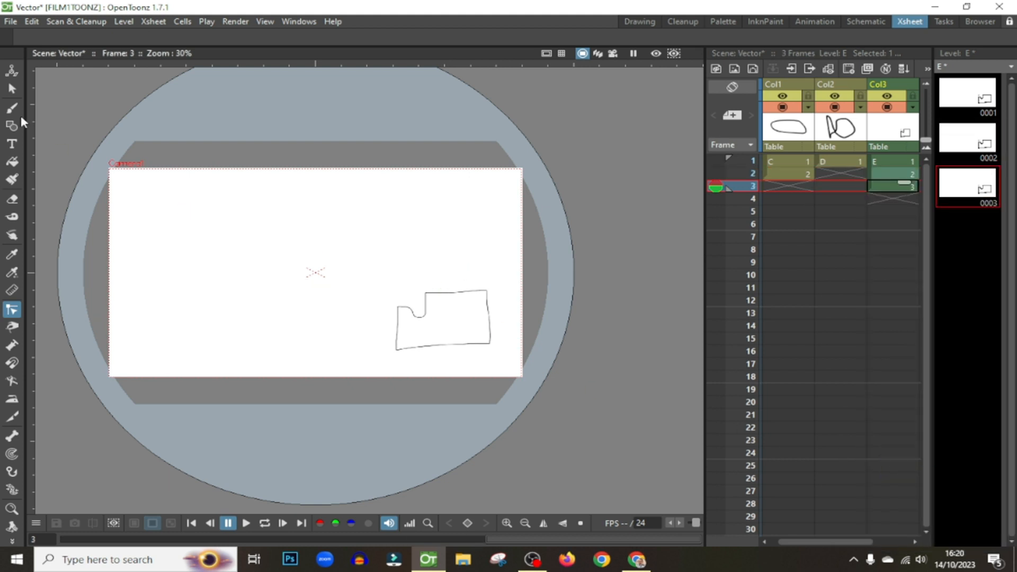
pyautogui.click(13, 90)
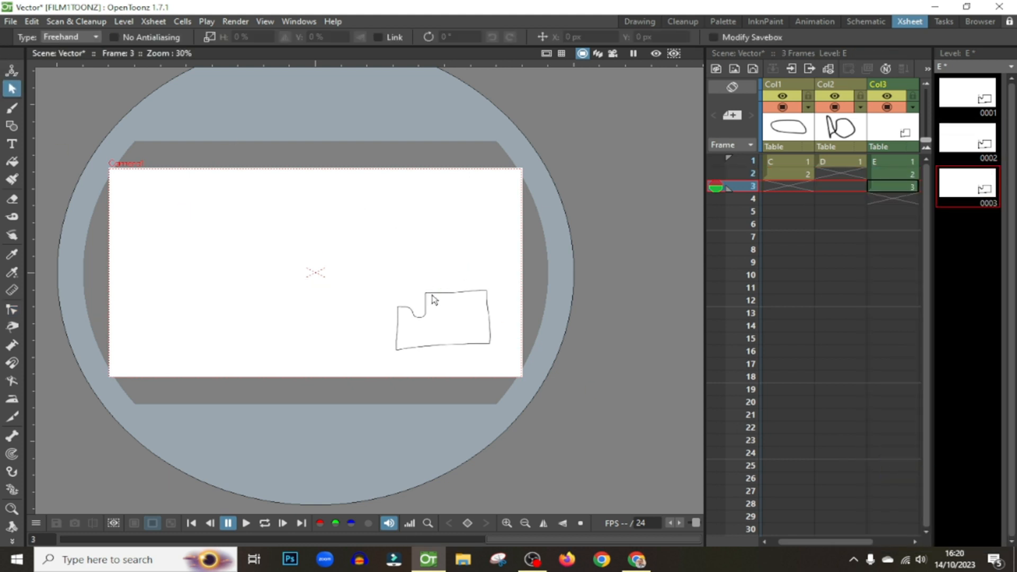
pyautogui.hotkey('ctrl', 's')
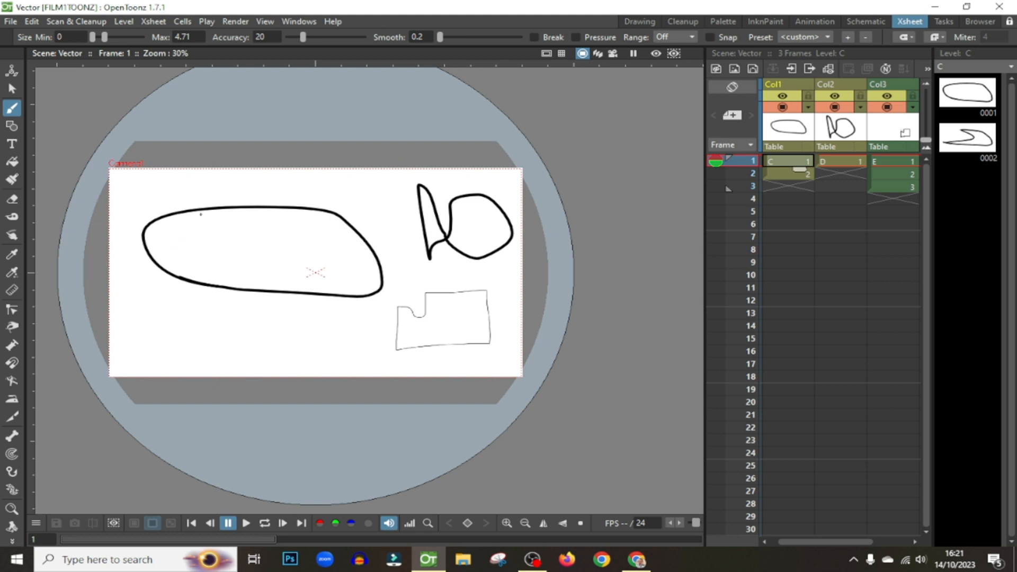
# - Compare the frame 1 drawings of levels C and E with the Selection tool, finishing with level C's closed shape selected
pyautogui.click(12, 88)
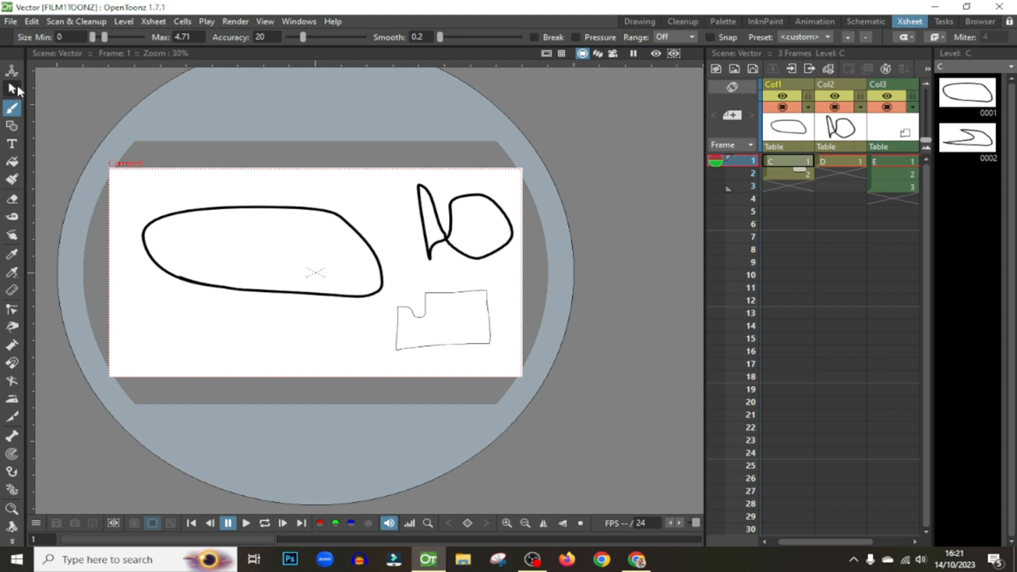
pyautogui.click(254, 207)
pyautogui.click(896, 165)
pyautogui.click(858, 169)
pyautogui.click(881, 161)
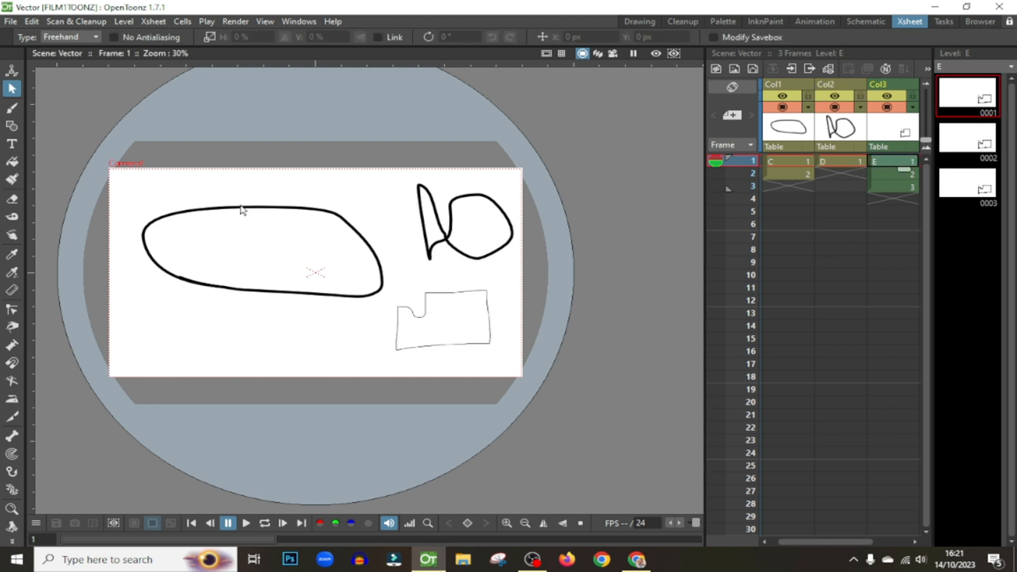
pyautogui.click(780, 164)
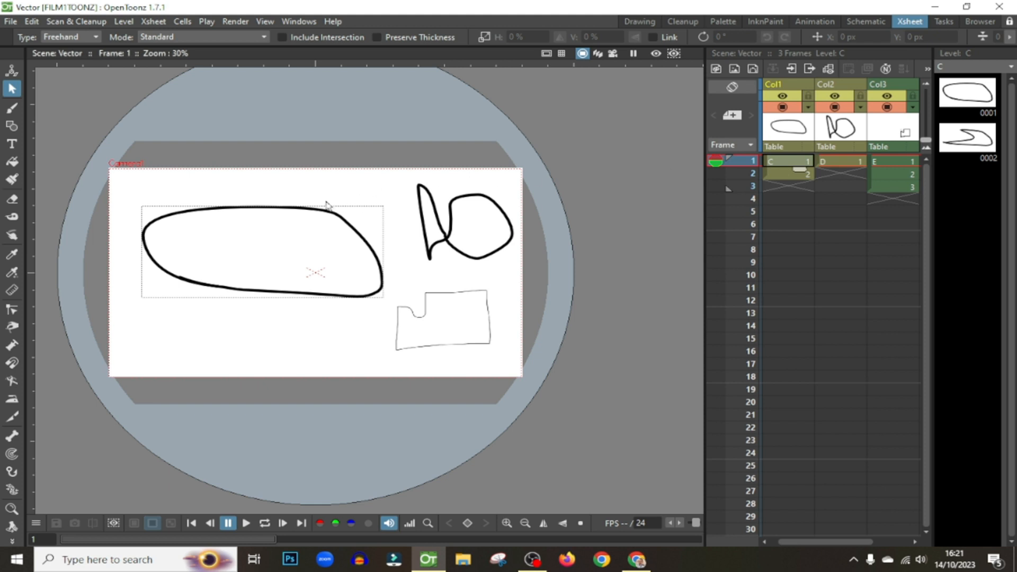
pyautogui.click(306, 211)
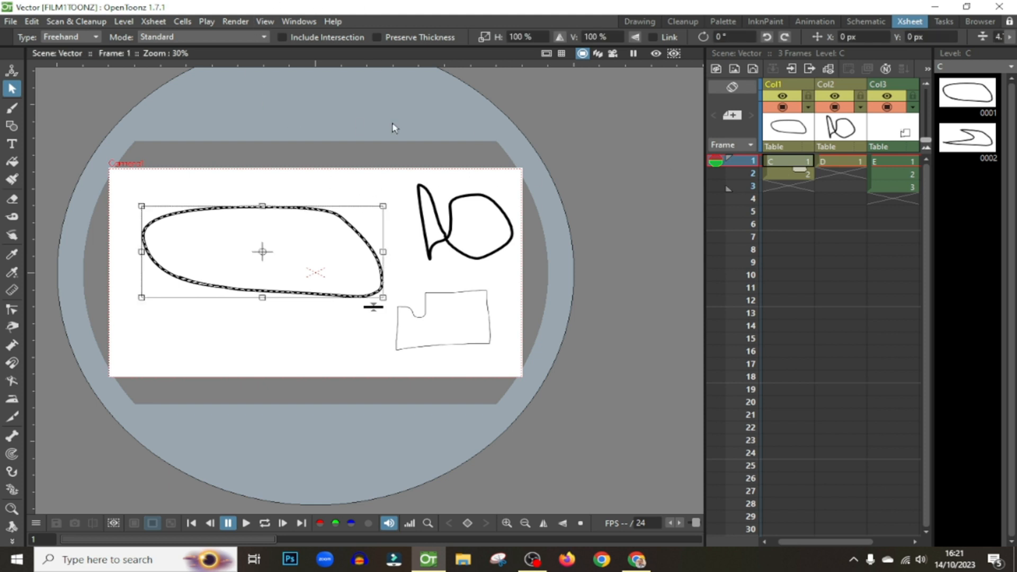
# - Open the level palette for level C and the style editor for its color_1
pyautogui.click(299, 21)
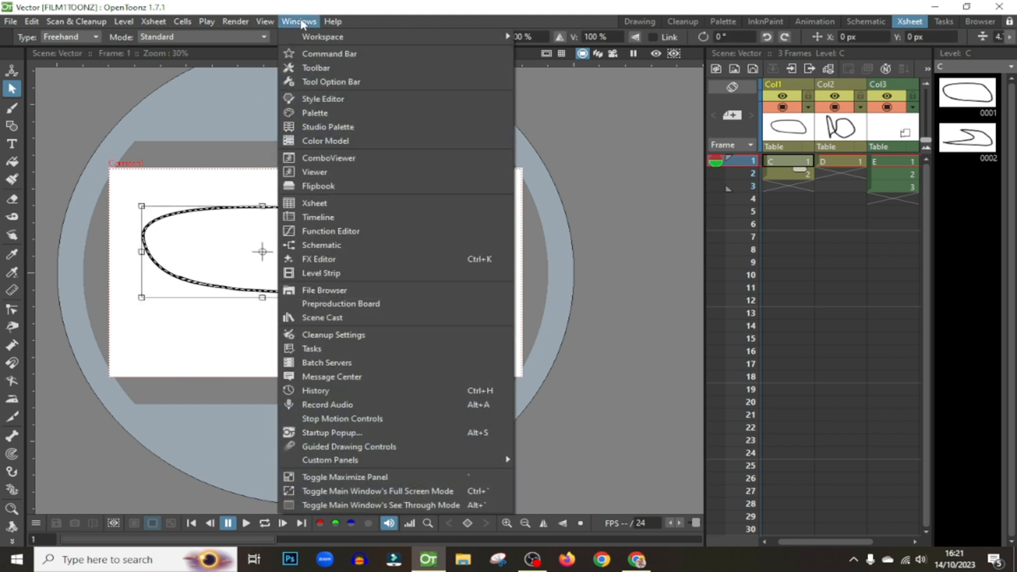
pyautogui.click(311, 109)
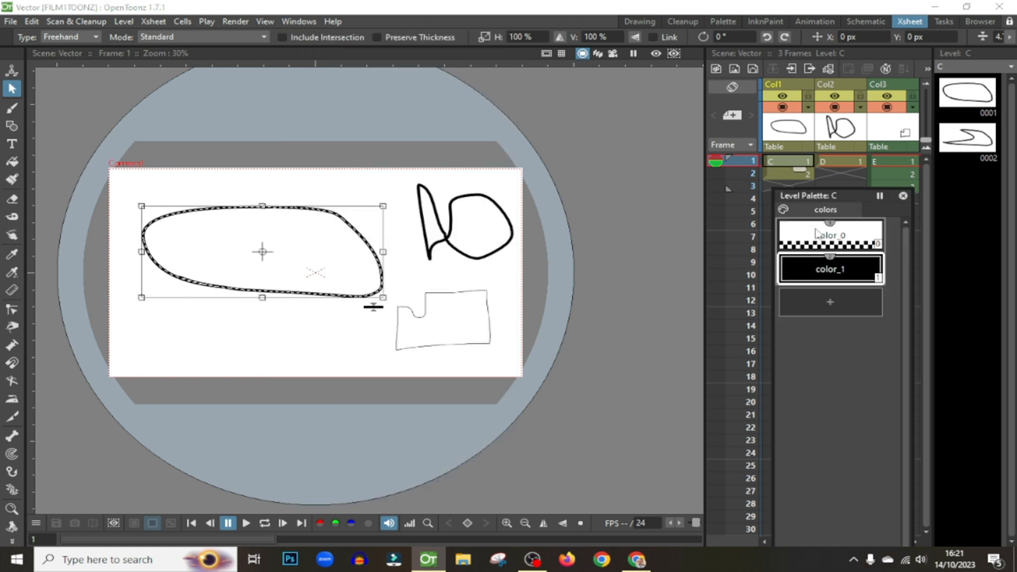
pyautogui.moveTo(830, 200); pyautogui.dragTo(819, 223)
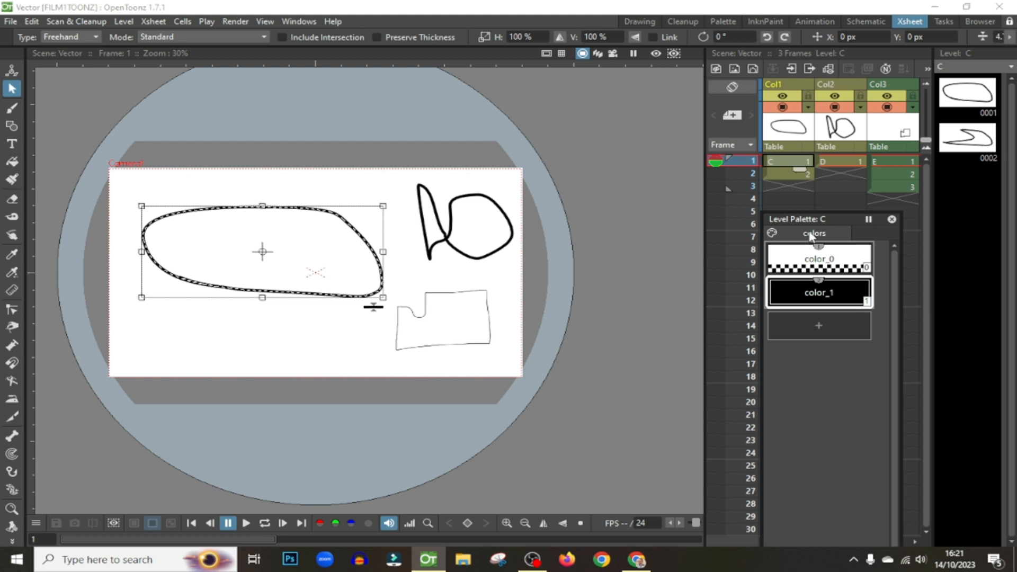
pyautogui.doubleClick(847, 303)
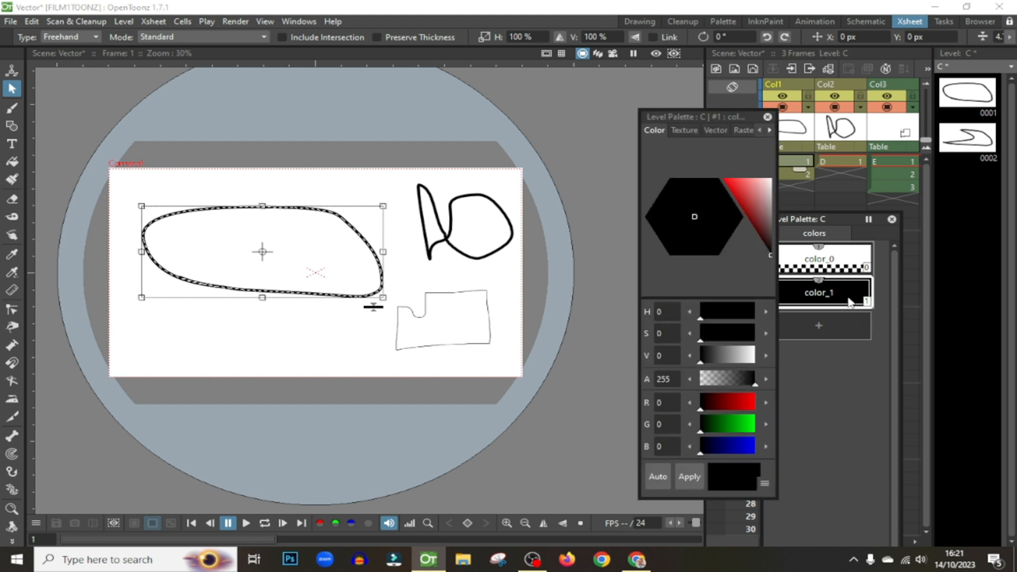
# - Set level C's color_1 to red (RGB 199, 46, 32), apply it, and move the style editor aside
pyautogui.click(738, 430)
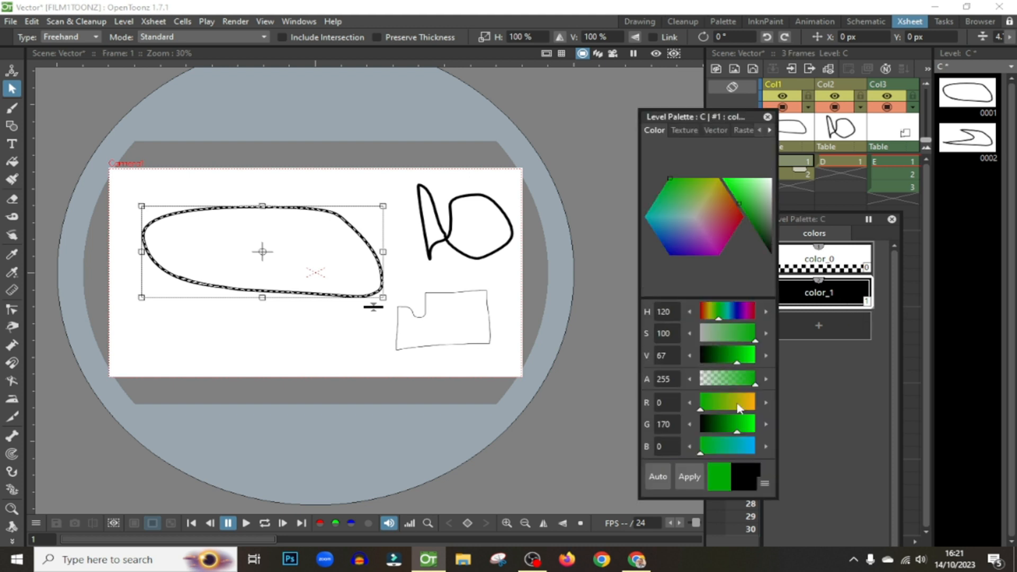
pyautogui.moveTo(710, 316); pyautogui.dragTo(700, 316)
pyautogui.click(748, 192)
pyautogui.click(740, 195)
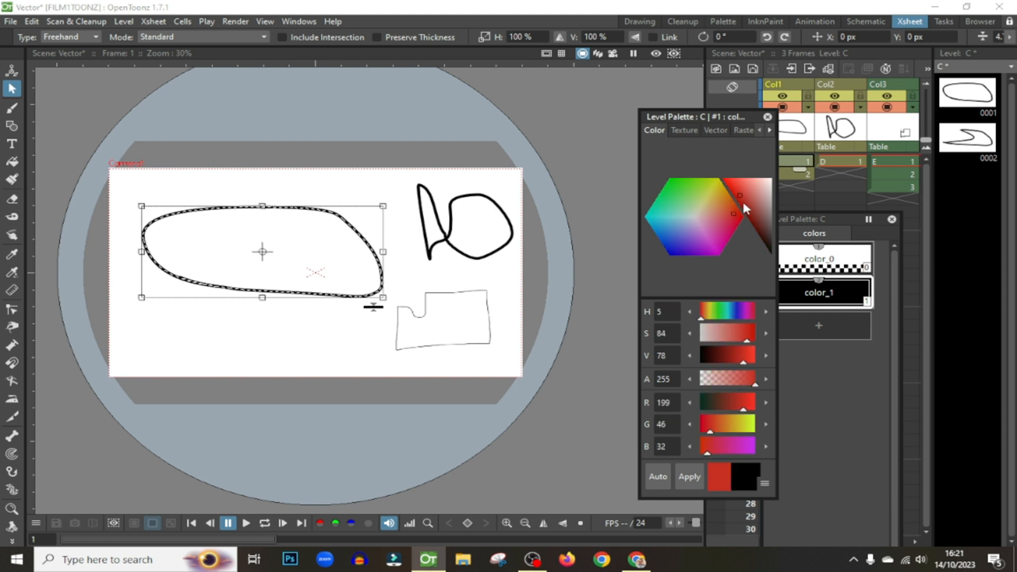
pyautogui.click(687, 476)
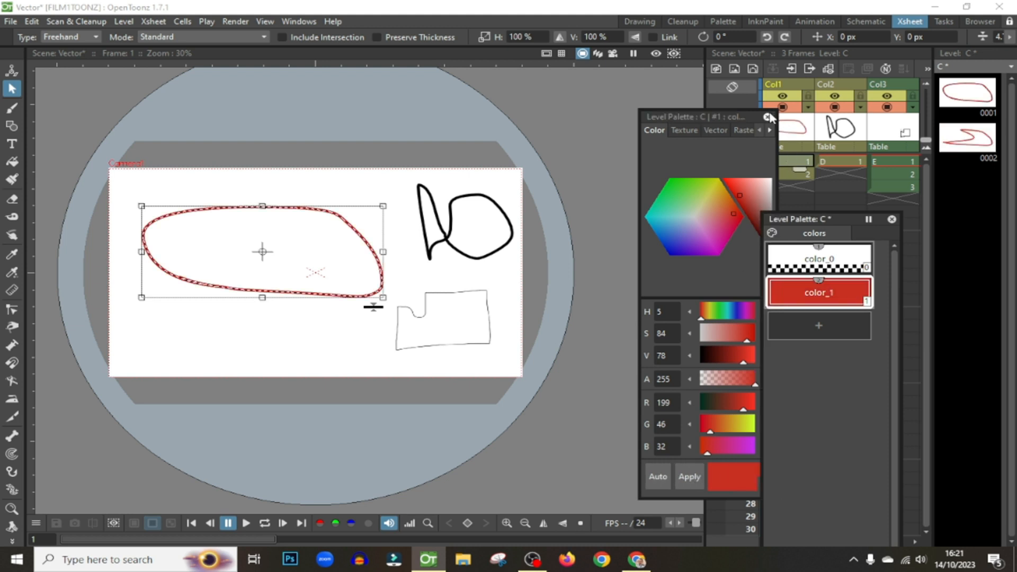
pyautogui.moveTo(714, 113); pyautogui.dragTo(995, 258)
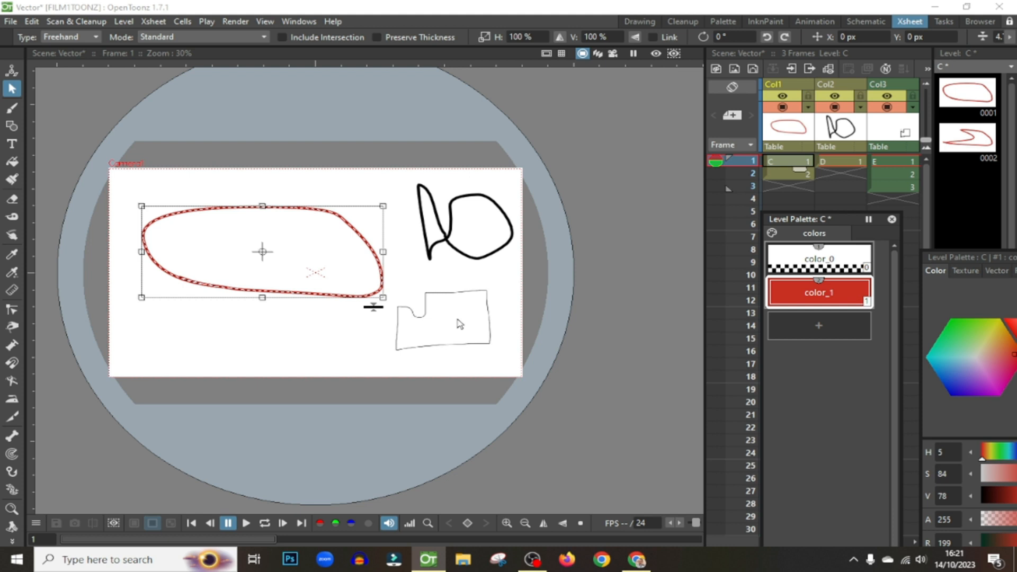
# - Bring up level E's frame 3 drawing with the style editor for its color_1 in view
pyautogui.scroll(3, 482, 315)
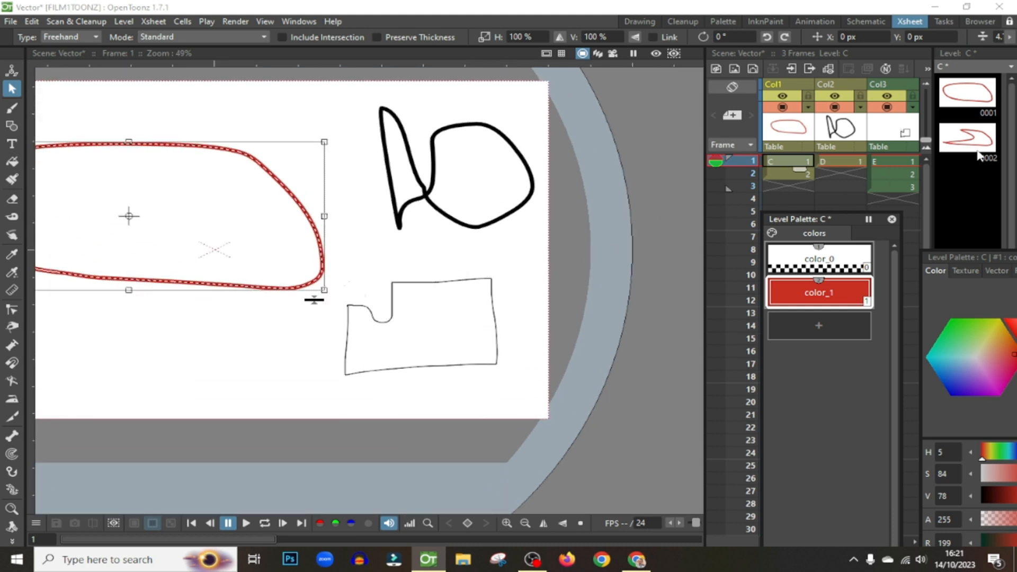
pyautogui.click(896, 161)
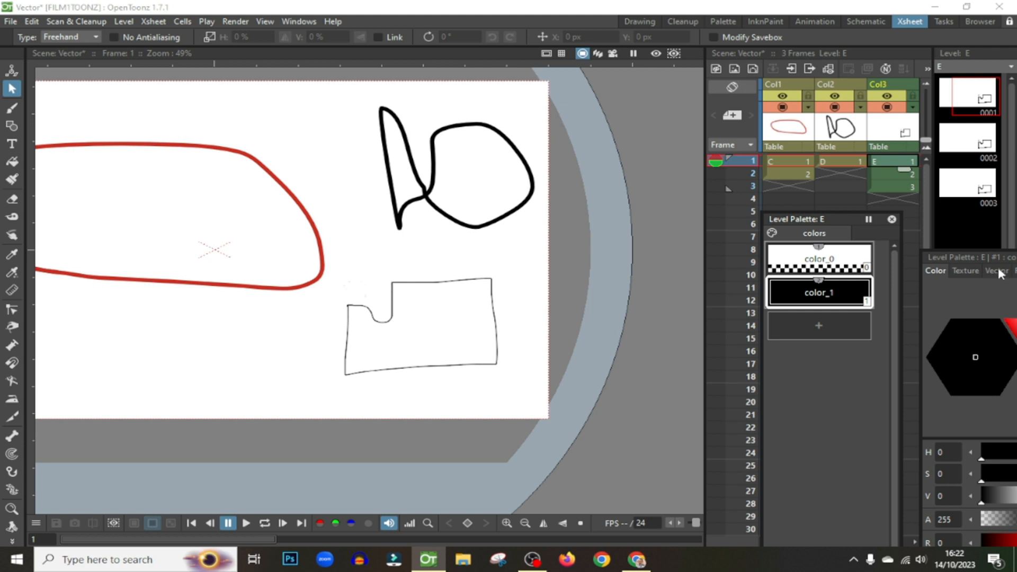
pyautogui.moveTo(990, 254); pyautogui.dragTo(827, 253)
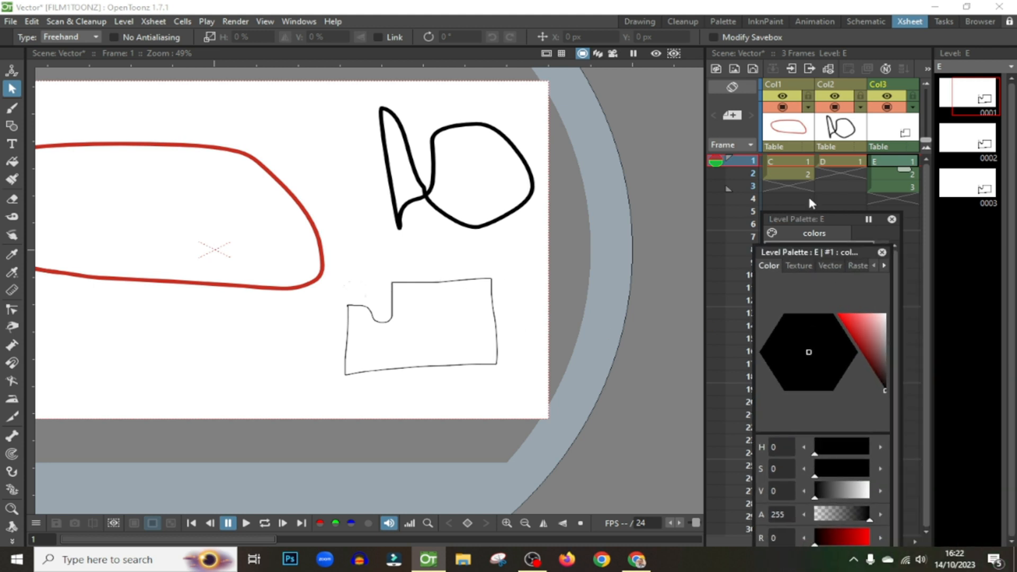
pyautogui.click(900, 186)
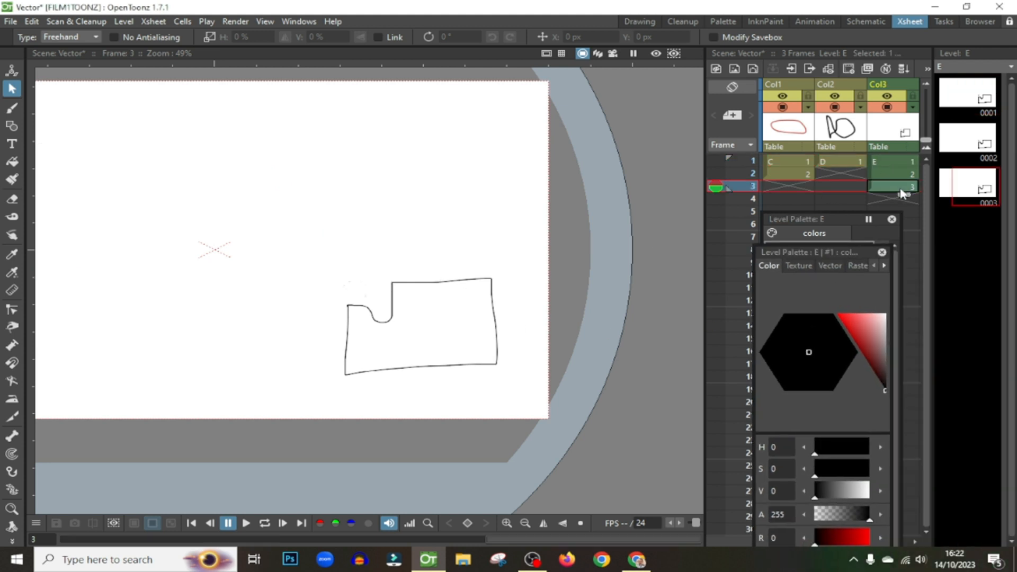
pyautogui.click(413, 287)
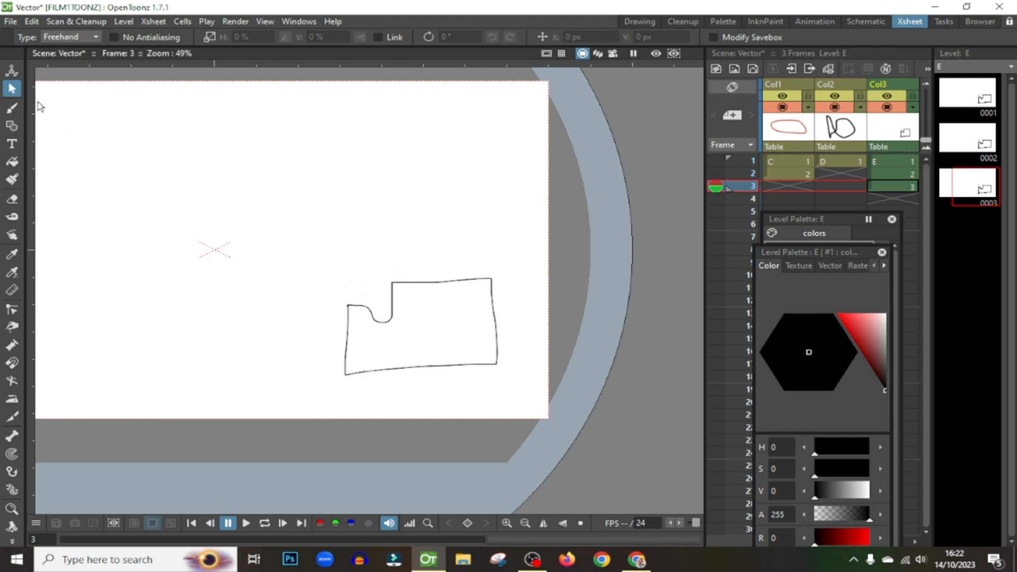
# - Try a bright red (RGB 247, 22, 22) for level E's color_1 in the style editor
pyautogui.click(874, 332)
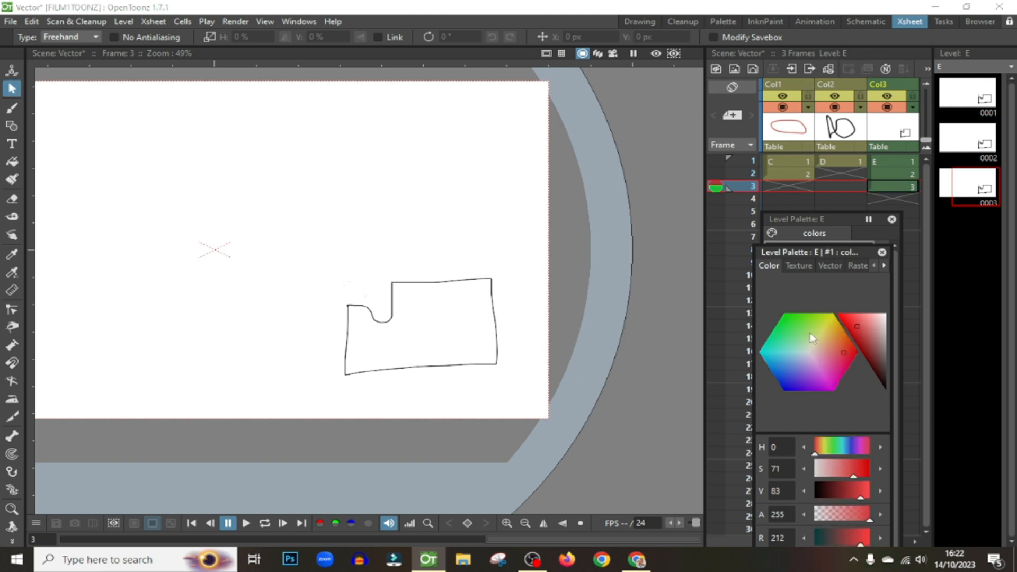
pyautogui.moveTo(833, 252); pyautogui.dragTo(693, 156)
pyautogui.click(715, 224)
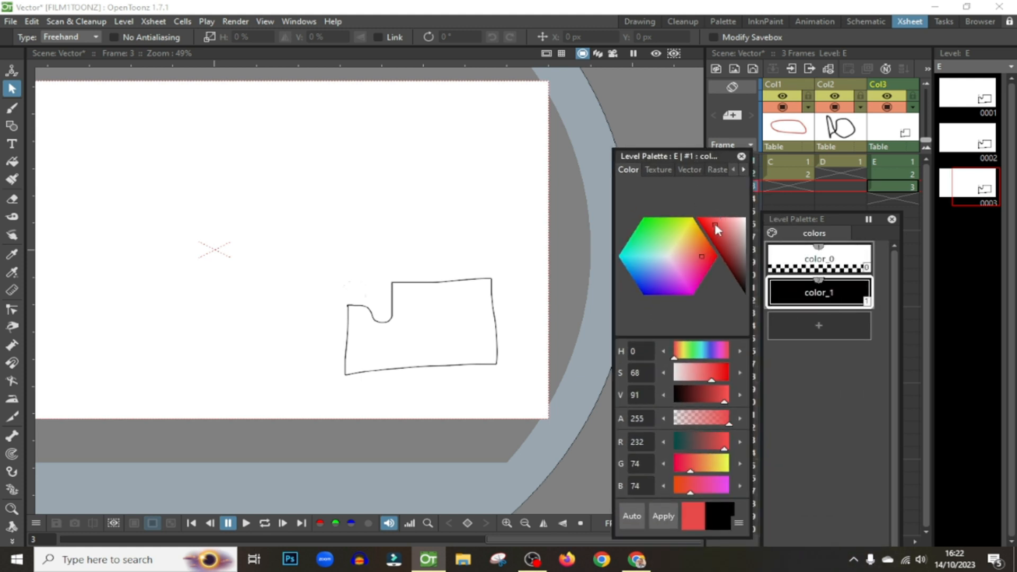
pyautogui.moveTo(714, 225); pyautogui.dragTo(694, 242)
pyautogui.click(725, 375)
# - Turn on automatic colour application, set level E's color_1 to dark red (RGB 181, 20, 20), and close the style editor
pyautogui.click(643, 510)
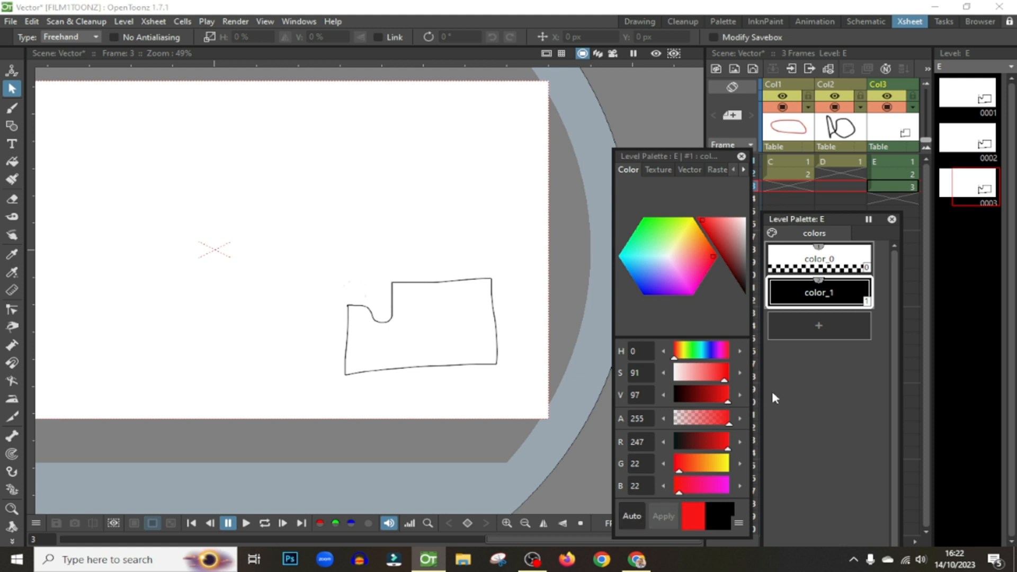
pyautogui.click(827, 302)
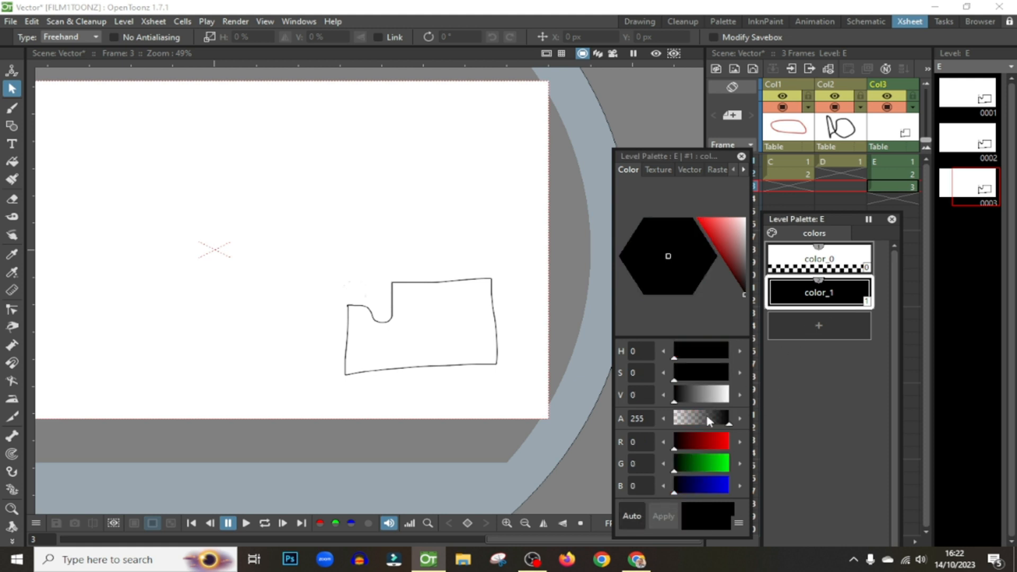
pyautogui.moveTo(714, 245); pyautogui.dragTo(716, 258)
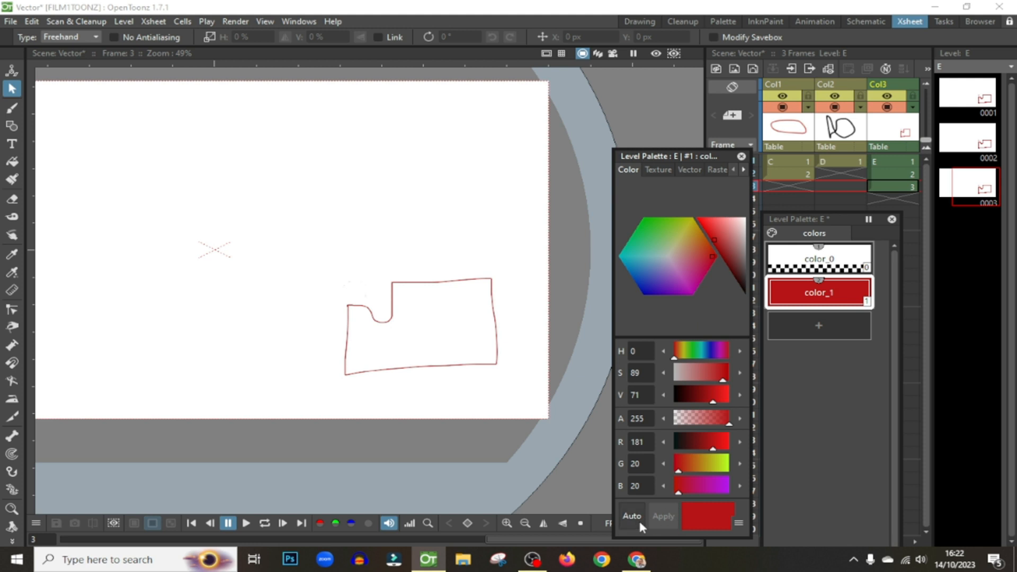
pyautogui.click(740, 156)
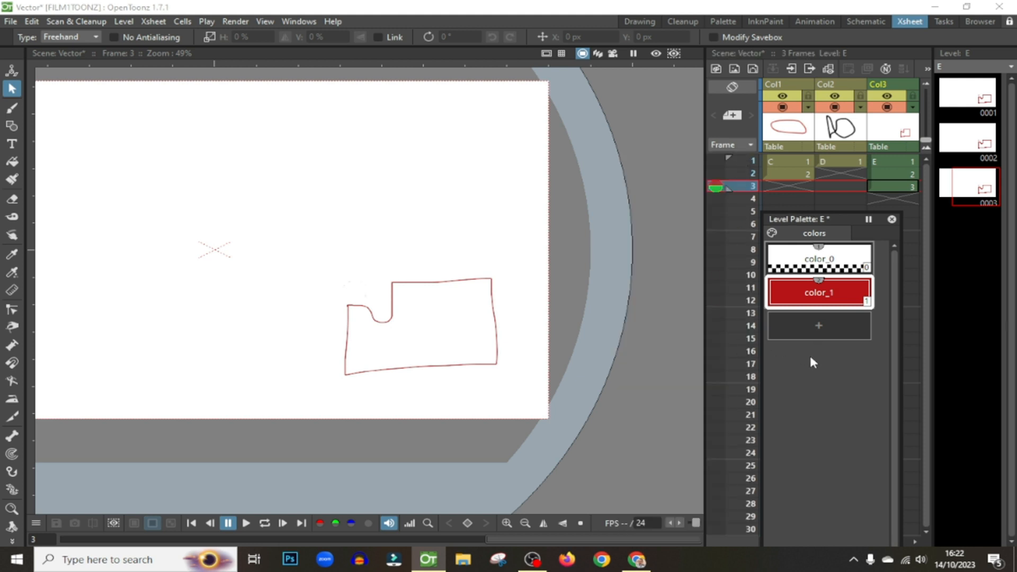
# - Undo the last colour change on level E's color_1 and select the level's frame 1 drawing
pyautogui.hotkey('ctrl', 'z')
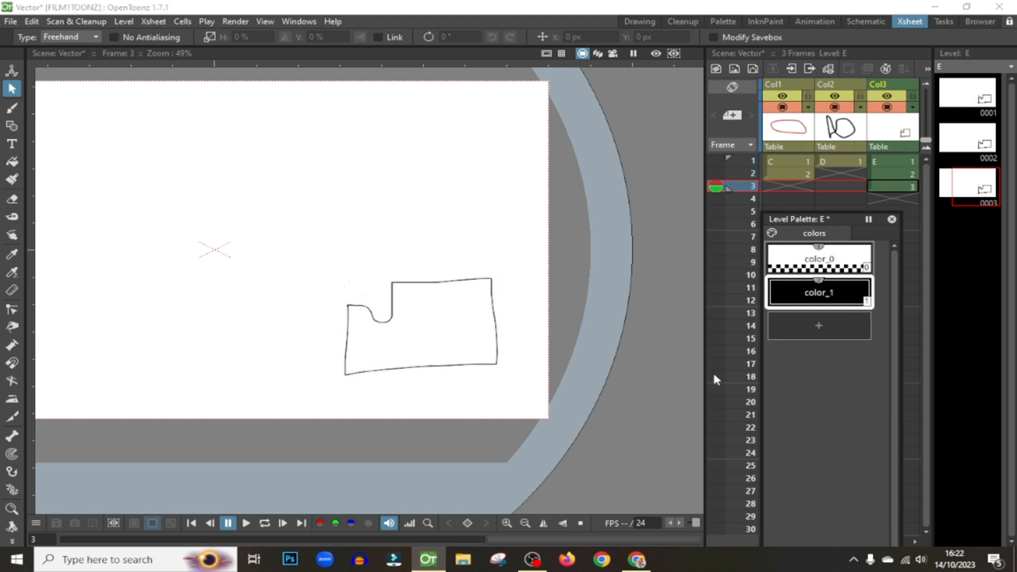
pyautogui.click(889, 163)
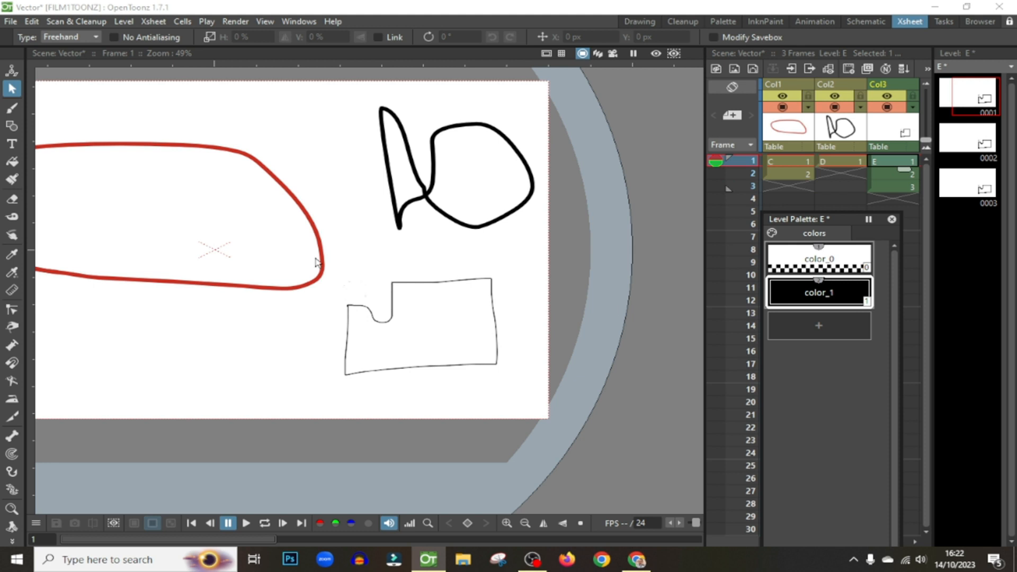
pyautogui.click(885, 171)
pyautogui.click(888, 165)
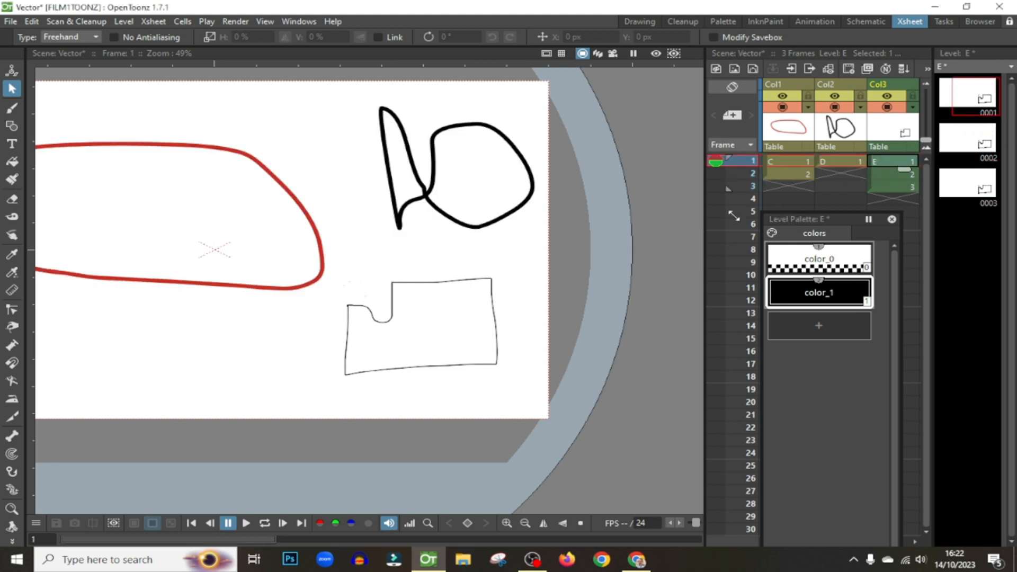
# - Bring up the style editor for level E's color_1 and move it beside the level palette
pyautogui.click(454, 277)
pyautogui.doubleClick(819, 306)
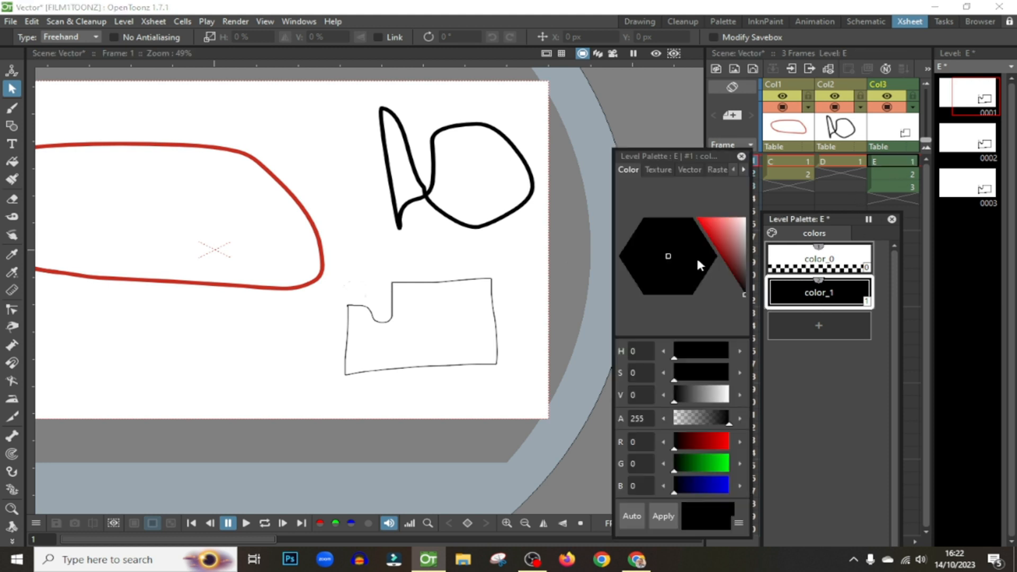
pyautogui.moveTo(615, 159); pyautogui.dragTo(652, 154)
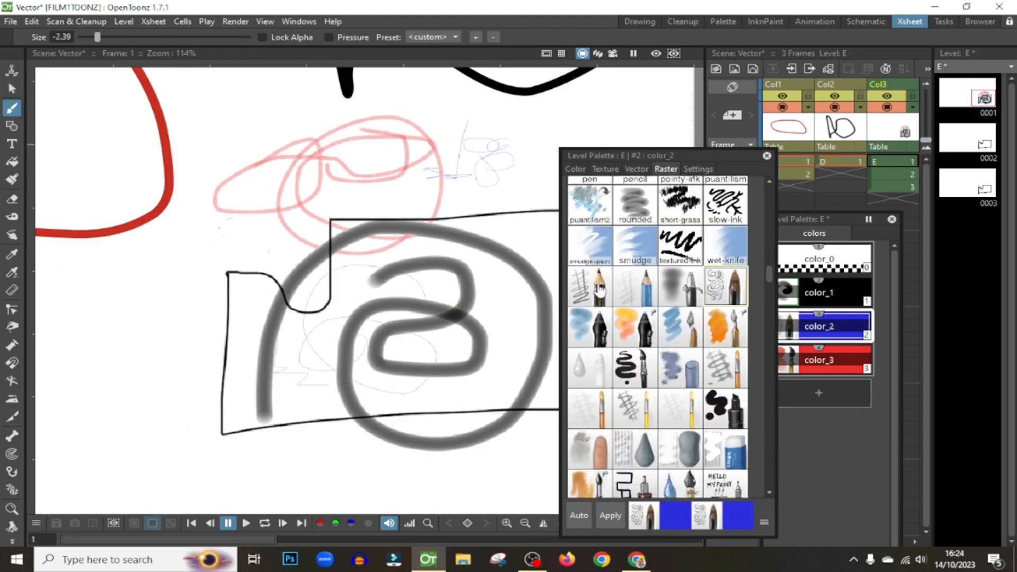
# - Apply the "brush" raster style to level E's blue color_2 and scribble several freehand strokes above and over the outlined shape
pyautogui.scroll(5, 652, 408)
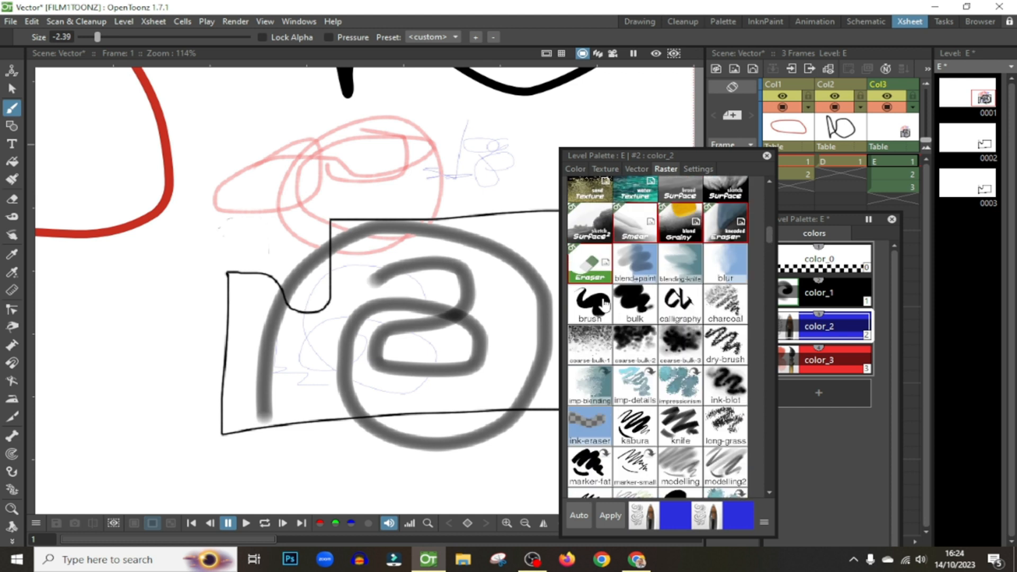
pyautogui.click(610, 514)
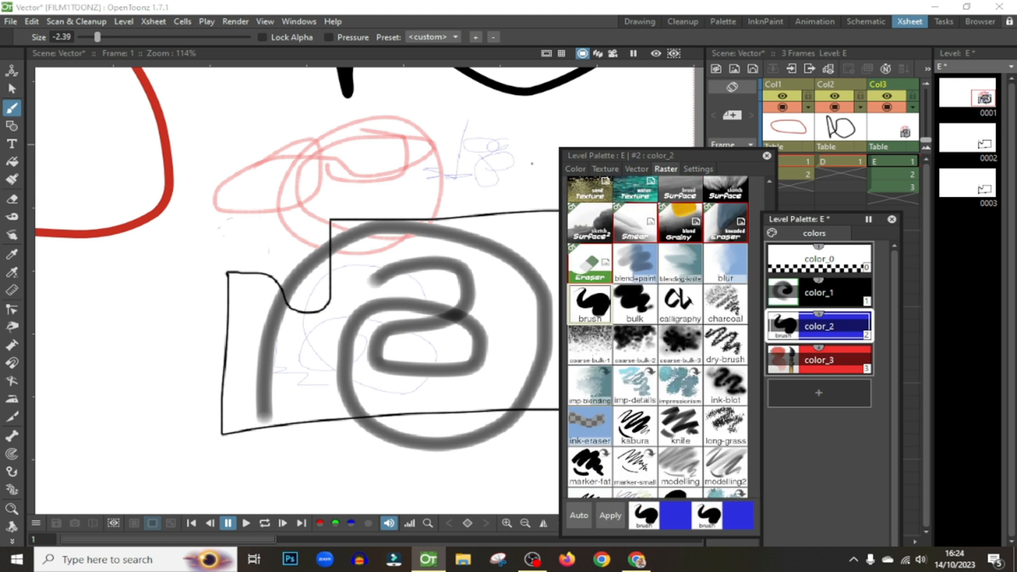
pyautogui.moveTo(434, 144)
pyautogui.mouseDown()
pyautogui.moveTo(468, 144)
pyautogui.moveTo(340, 74)
pyautogui.moveTo(426, 178)
pyautogui.mouseUp()
pyautogui.scroll(5, 733, 234)
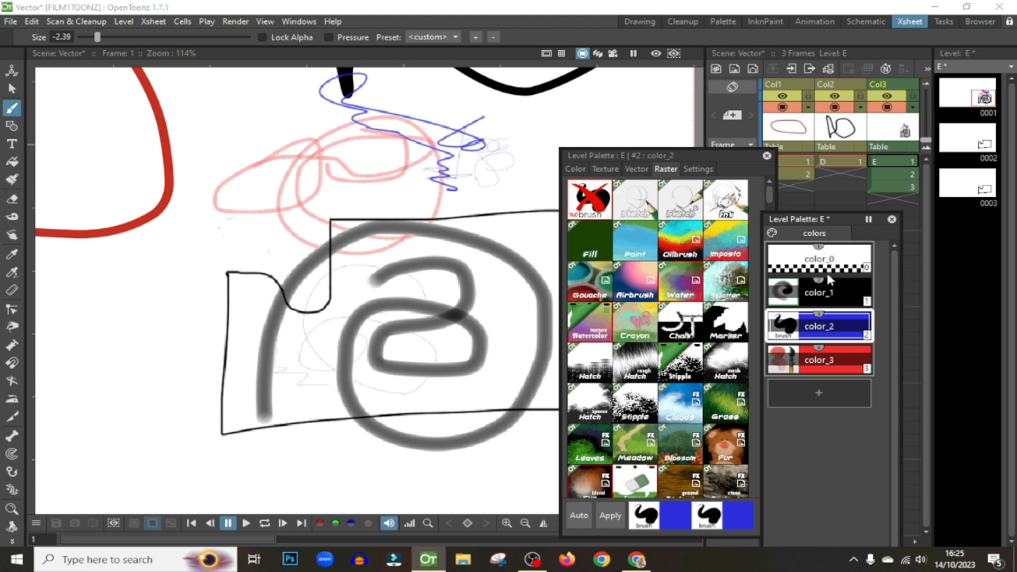
pyautogui.moveTo(591, 124)
pyautogui.mouseDown()
pyautogui.moveTo(532, 130)
pyautogui.moveTo(542, 142)
pyautogui.moveTo(585, 143)
pyautogui.moveTo(528, 126)
pyautogui.moveTo(544, 122)
pyautogui.moveTo(545, 102)
pyautogui.moveTo(585, 112)
pyautogui.moveTo(547, 126)
pyautogui.moveTo(612, 130)
pyautogui.mouseUp()
pyautogui.moveTo(419, 170)
pyautogui.mouseDown()
pyautogui.moveTo(383, 193)
pyautogui.moveTo(465, 207)
pyautogui.moveTo(424, 245)
pyautogui.moveTo(374, 246)
pyautogui.moveTo(376, 231)
pyautogui.moveTo(359, 249)
pyautogui.moveTo(343, 174)
pyautogui.moveTo(390, 248)
pyautogui.moveTo(316, 216)
pyautogui.moveTo(327, 185)
pyautogui.moveTo(352, 185)
pyautogui.mouseUp()
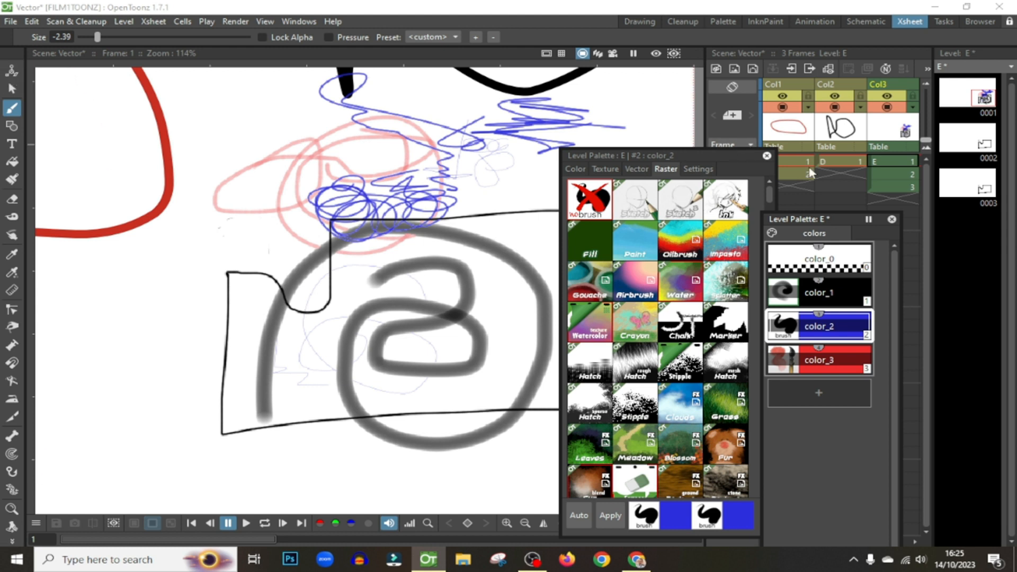
# - Show the vector styles for level C's color_1 and for level D's color_1 in frame 1
pyautogui.click(794, 161)
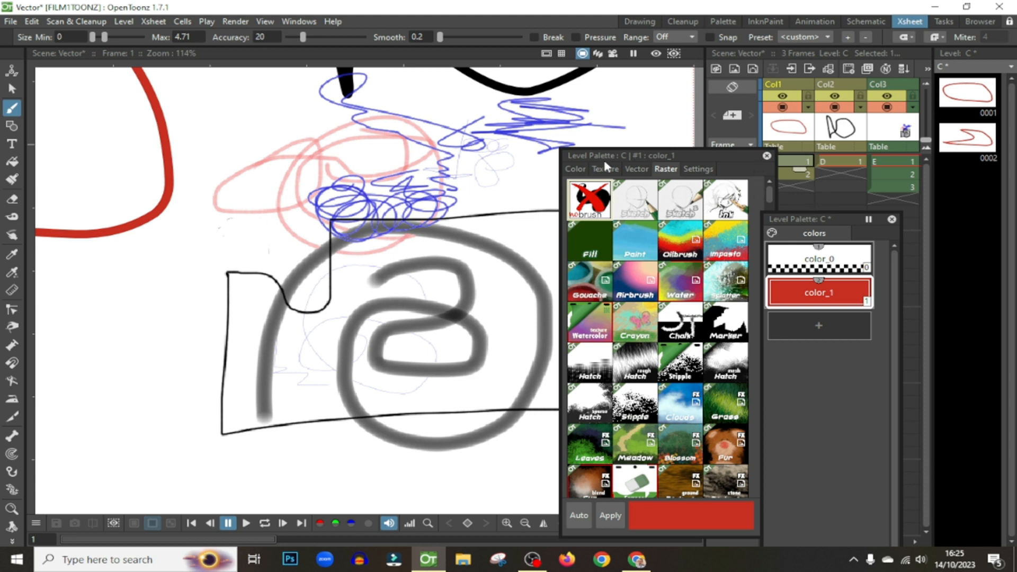
pyautogui.click(636, 171)
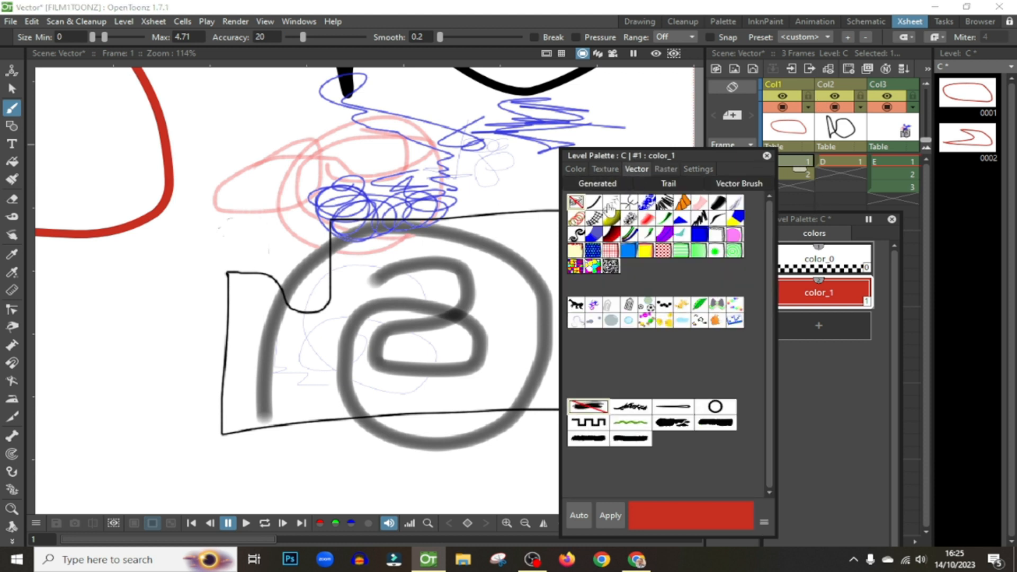
pyautogui.click(842, 162)
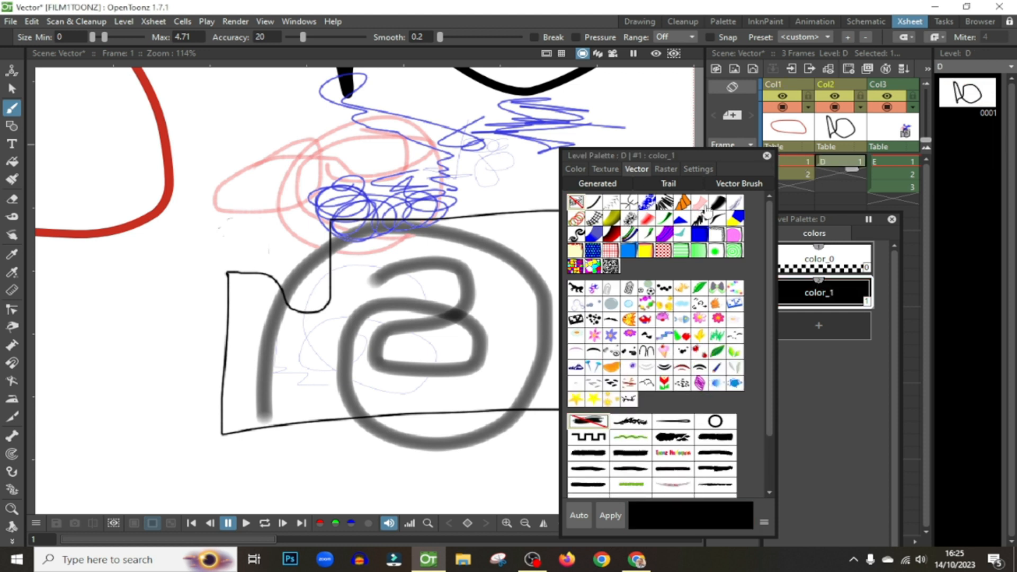
# - Apply a thick, rough-edged generated vector style to level D's color_1 and draw small black doodles beside the pink sketch
pyautogui.moveTo(178, 148)
pyautogui.mouseDown()
pyautogui.moveTo(238, 148)
pyautogui.moveTo(206, 162)
pyautogui.moveTo(246, 188)
pyautogui.moveTo(184, 211)
pyautogui.mouseUp()
pyautogui.click(603, 513)
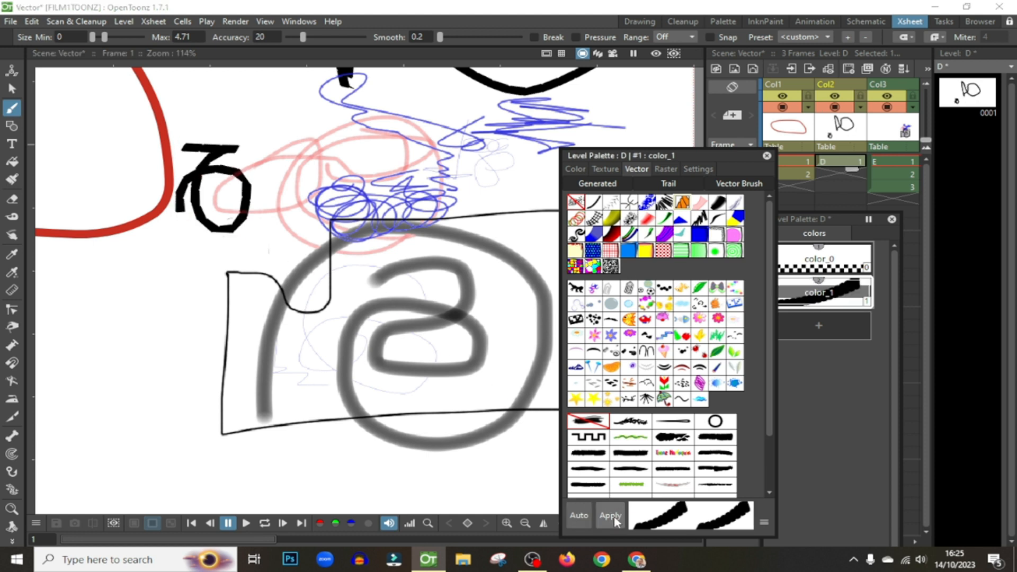
pyautogui.moveTo(139, 274)
pyautogui.mouseDown()
pyautogui.moveTo(241, 275)
pyautogui.moveTo(142, 274)
pyautogui.mouseUp()
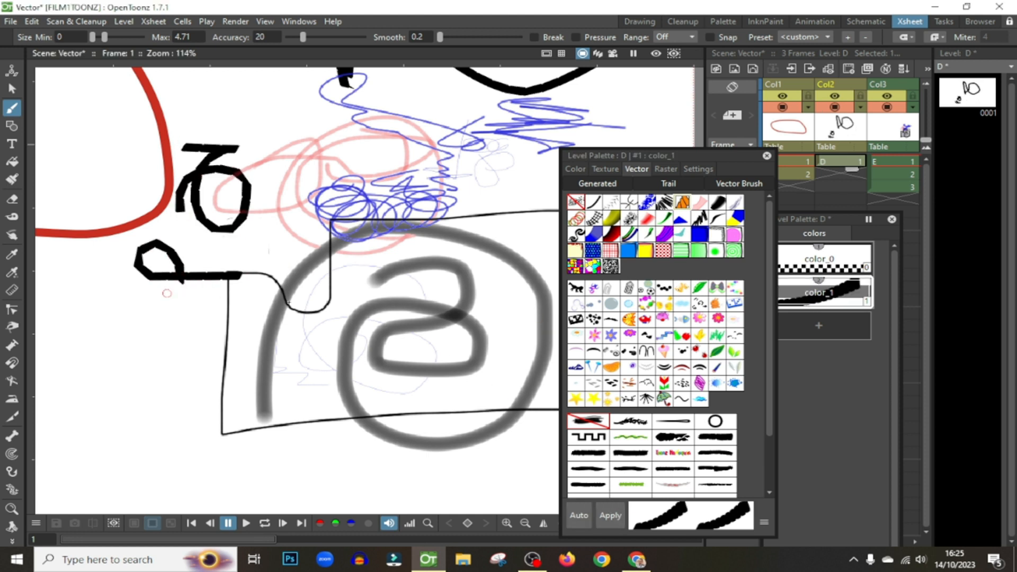
# - Apply a speckled generated vector style to level D's color_1 and draw another small doodle below the existing ones
pyautogui.click(645, 207)
pyautogui.click(610, 514)
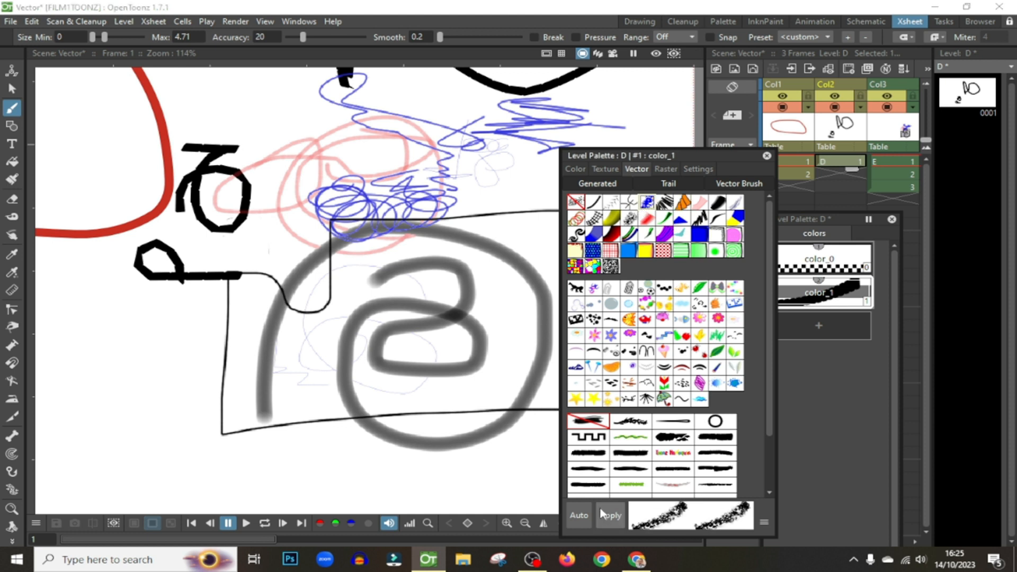
pyautogui.moveTo(218, 364)
pyautogui.mouseDown()
pyautogui.moveTo(139, 334)
pyautogui.moveTo(174, 335)
pyautogui.mouseUp()
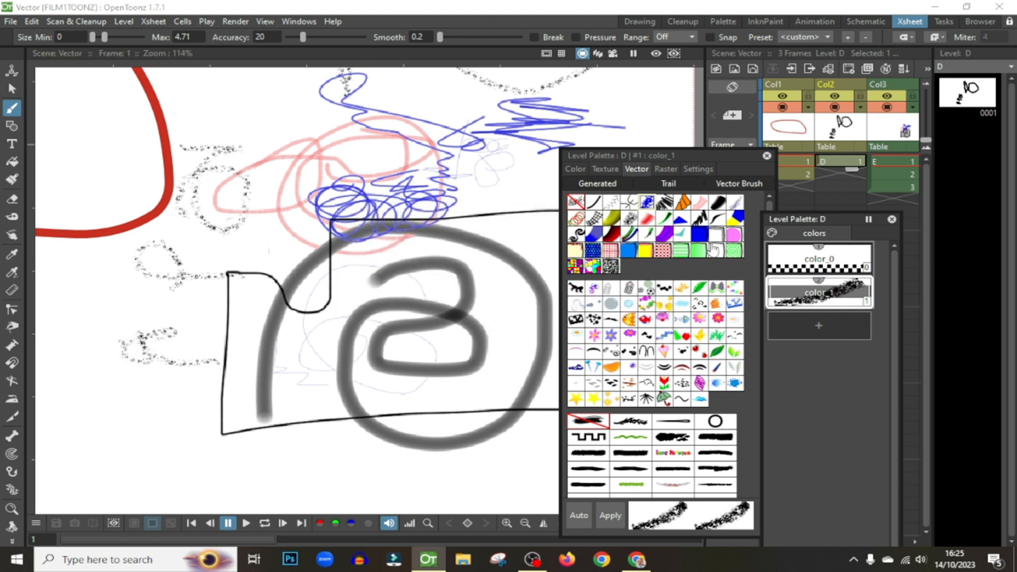
# - Set level D's color_1 to red (RGB 194, 56, 56), apply it, and draw a speckled squiggle inside the black outline
pyautogui.click(580, 167)
pyautogui.click(727, 222)
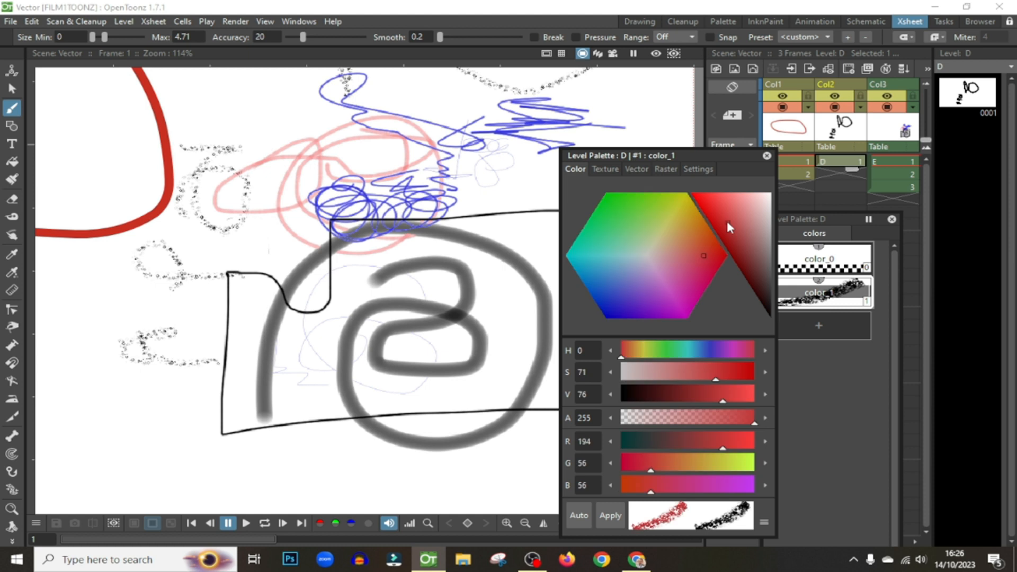
pyautogui.click(610, 515)
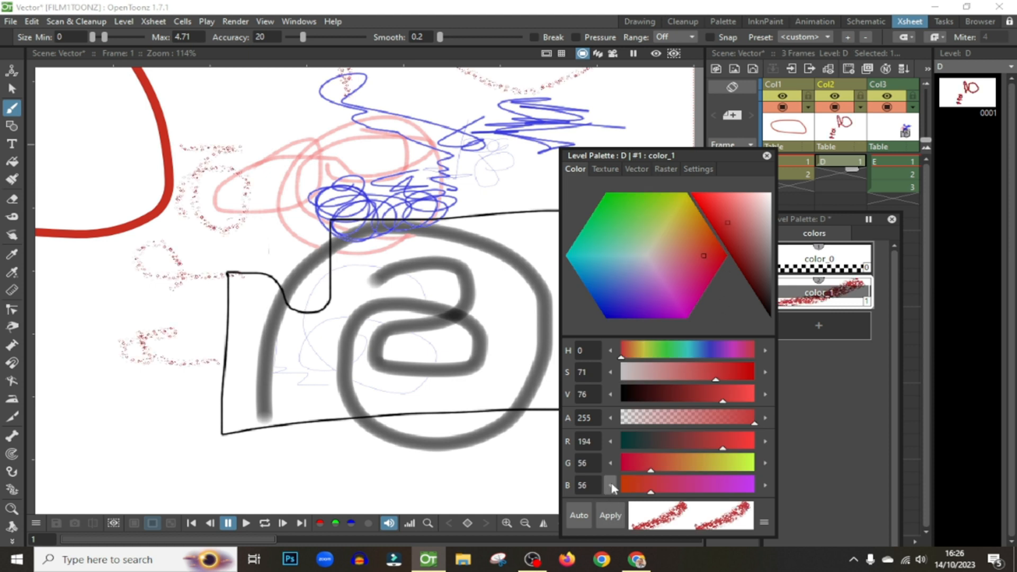
pyautogui.moveTo(269, 339)
pyautogui.mouseDown()
pyautogui.moveTo(304, 359)
pyautogui.moveTo(265, 350)
pyautogui.moveTo(304, 381)
pyautogui.moveTo(447, 396)
pyautogui.mouseUp()
# - Close the style editor and draw a long, nearly horizontal speckled red stroke across the black outline on level D
pyautogui.scroll(4, 338, 309)
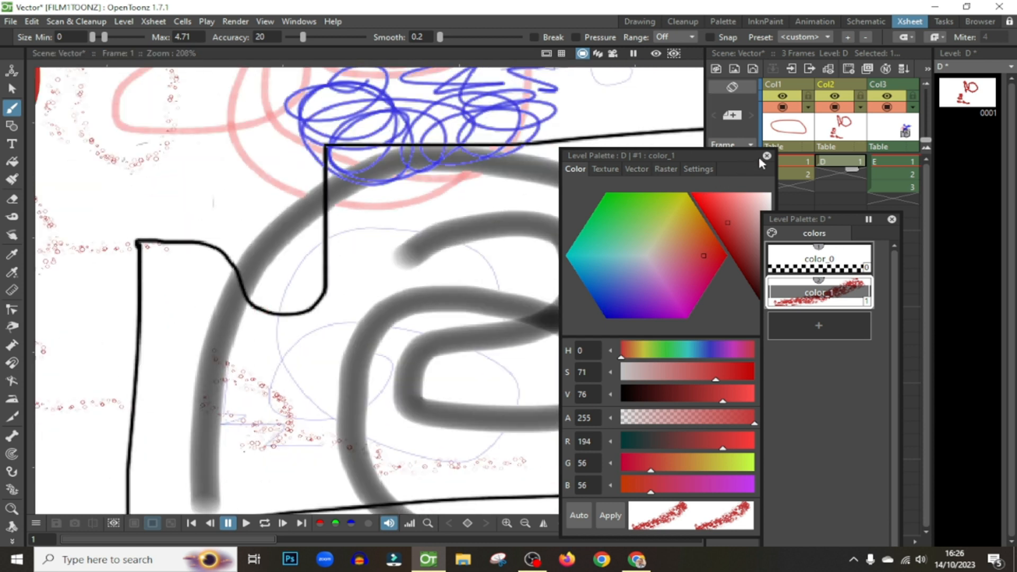
pyautogui.click(766, 155)
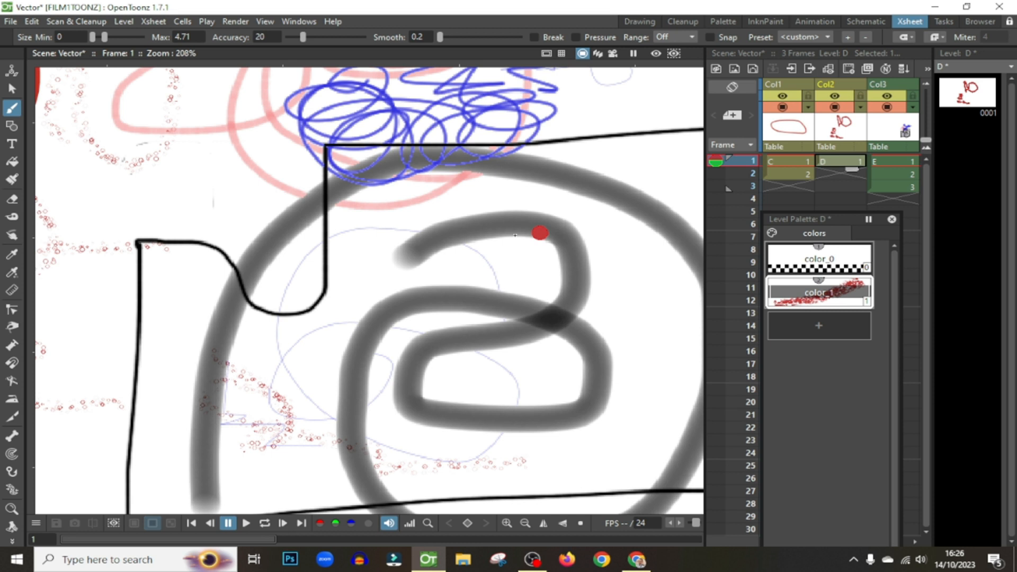
pyautogui.scroll(-2, 370, 246)
pyautogui.scroll(-2, 360, 247)
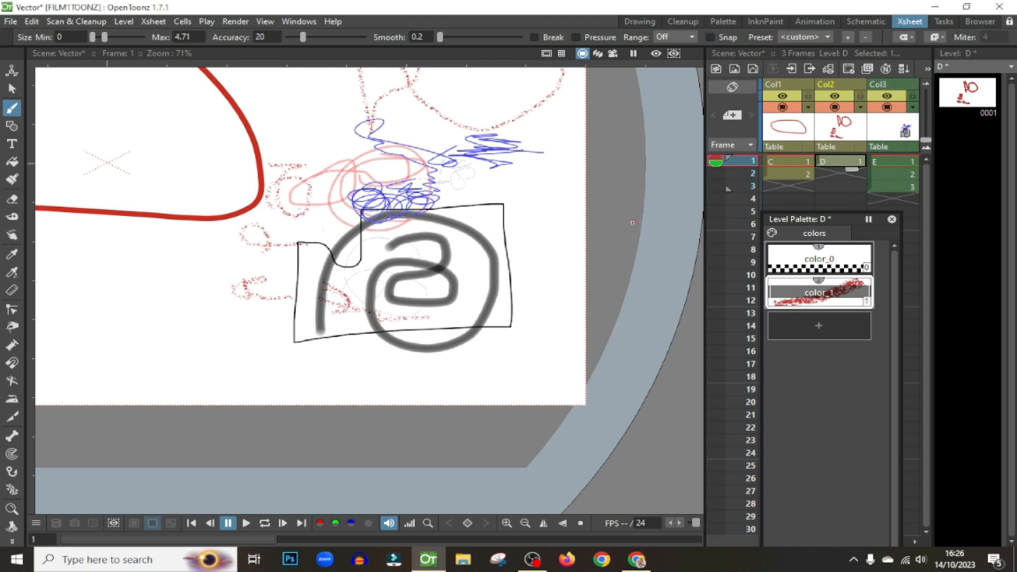
pyautogui.moveTo(585, 240); pyautogui.dragTo(132, 251)
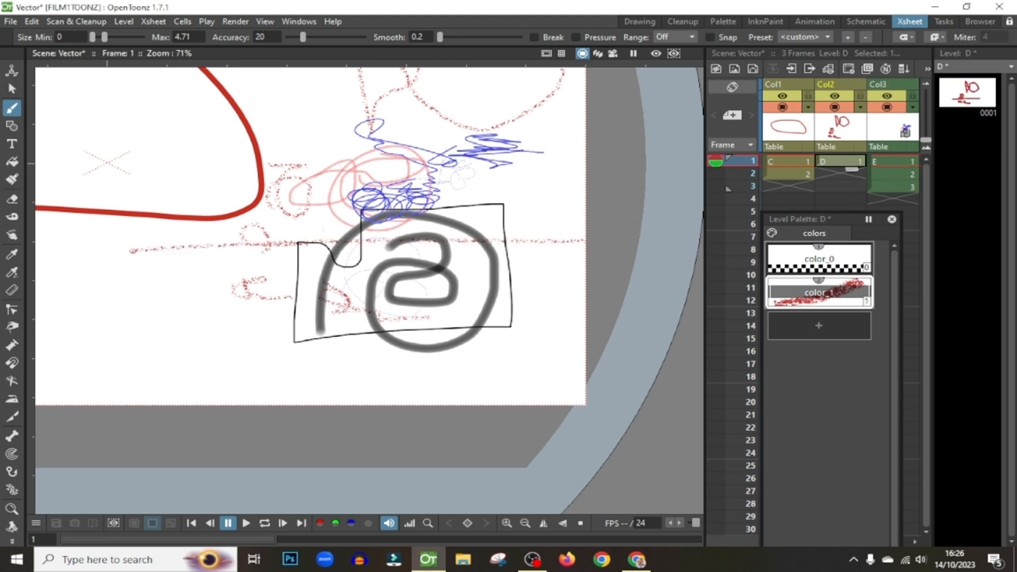